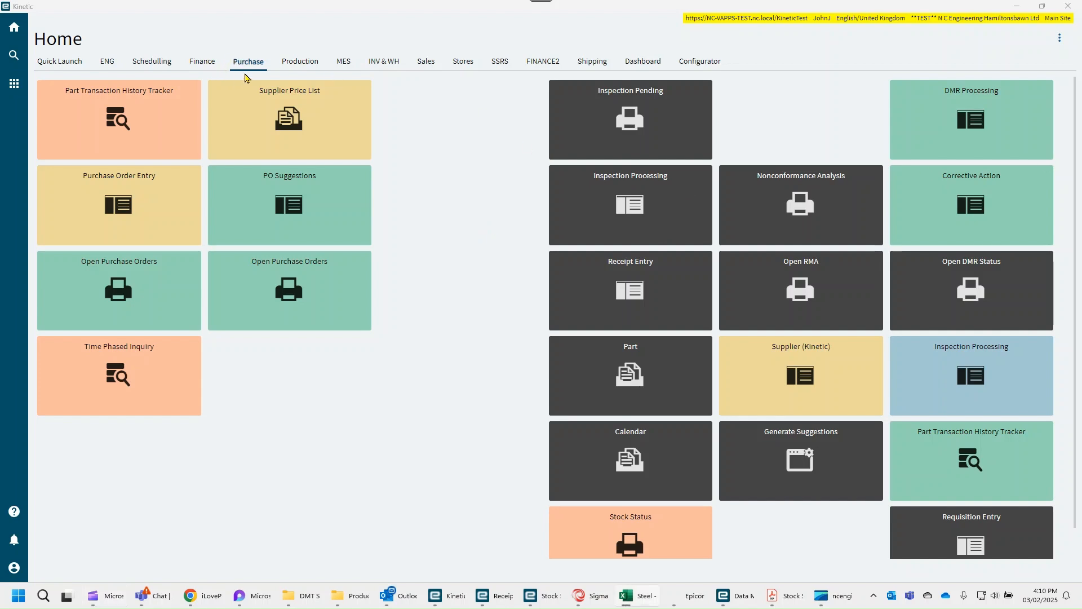
- Open Purchase Order Entry from the Purchase home page and start a new purchase order
{"action": "left_click", "coordinate": [249, 65]}
{"action": "left_click", "coordinate": [108, 207]}
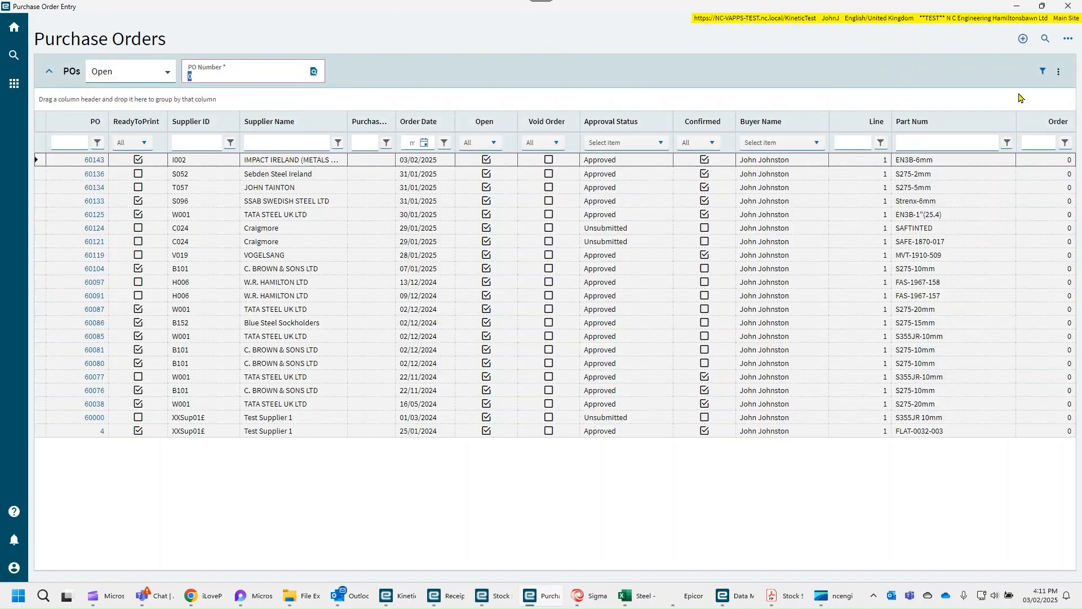
{"action": "left_click", "coordinate": [1022, 43]}
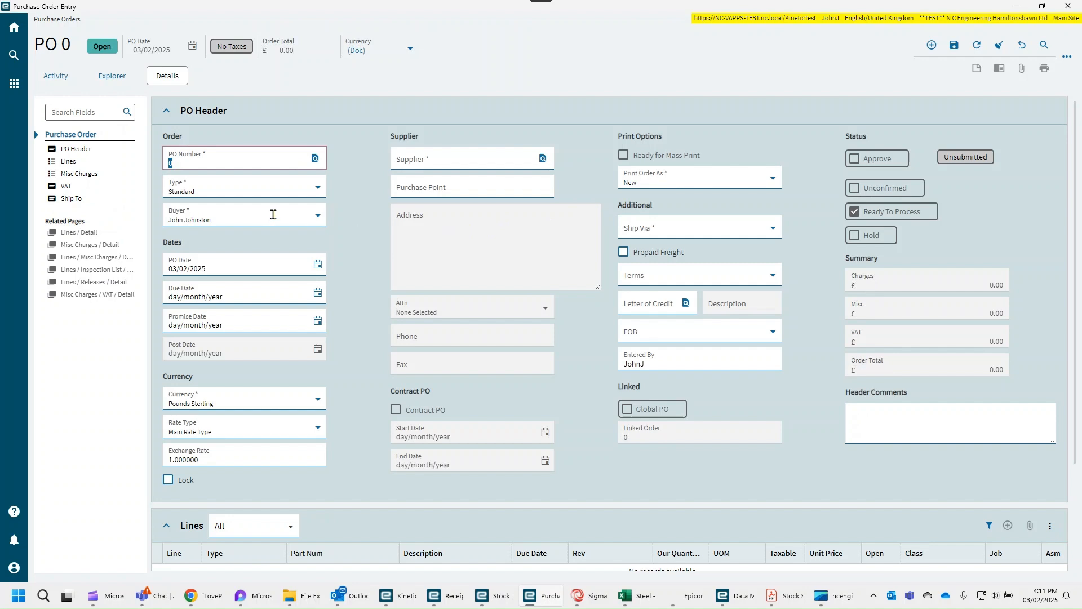
- Try to set the new purchase order's supplier to 1002
{"action": "left_click", "coordinate": [418, 167]}
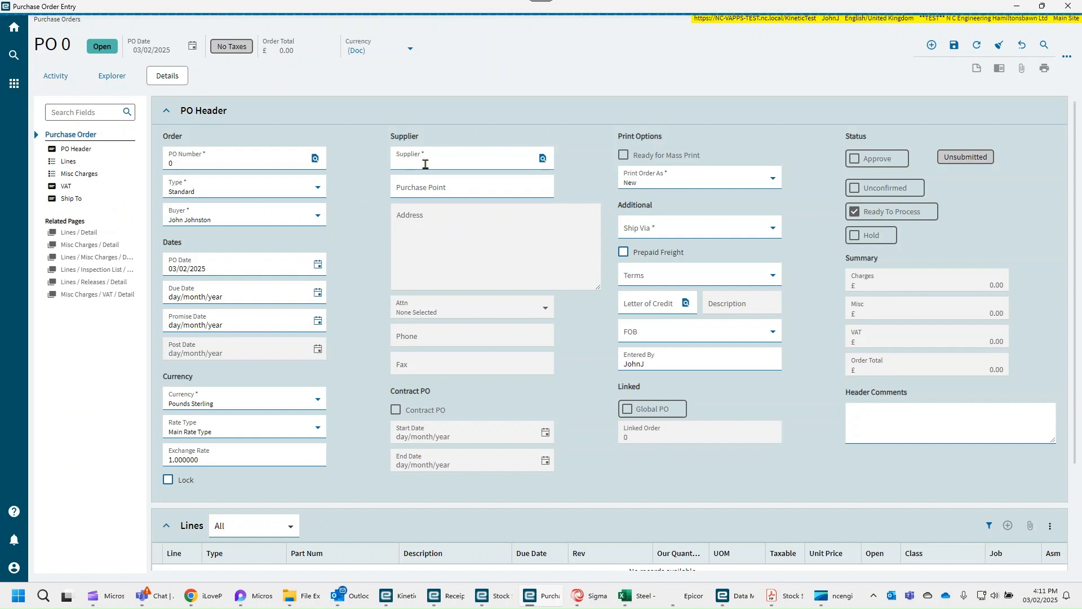
{"action": "type", "text": "1002"}
{"action": "key", "text": "Tab"}
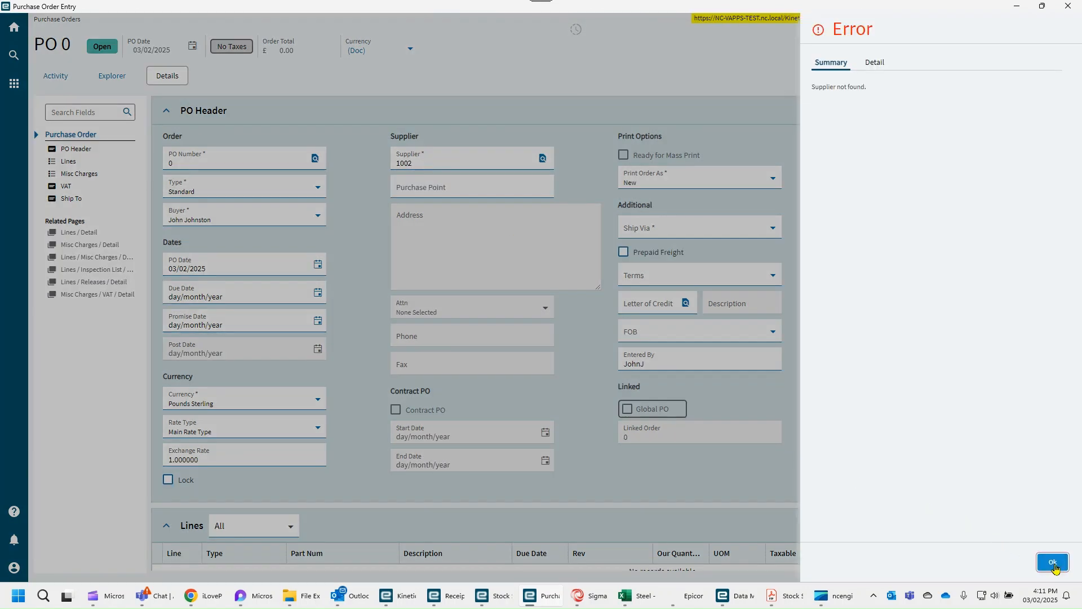
{"action": "left_click", "coordinate": [1053, 562]}
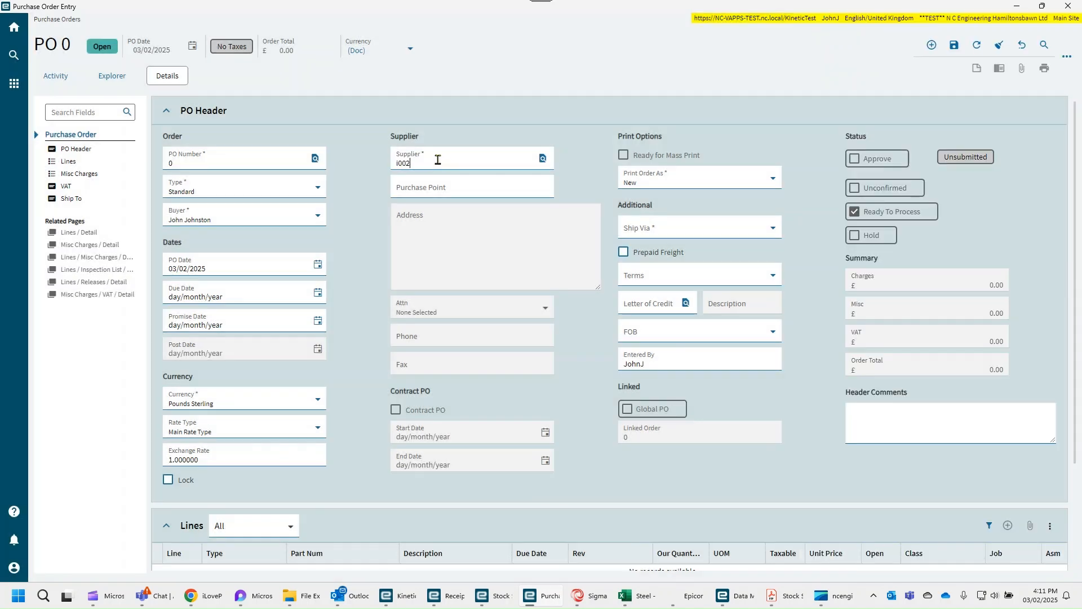
- Set the purchase order's supplier to I002 and its due date to 07/03/2025
{"action": "key", "text": "Tab"}
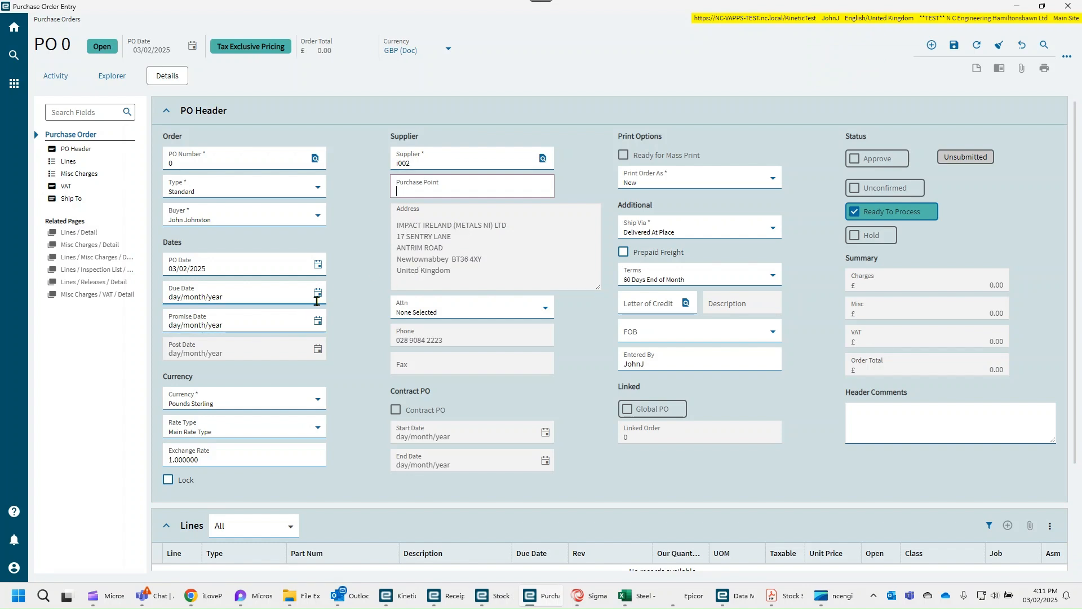
{"action": "left_click", "coordinate": [317, 292]}
{"action": "scroll", "coordinate": [330, 389], "scroll_direction": "down", "scroll_amount": 2}
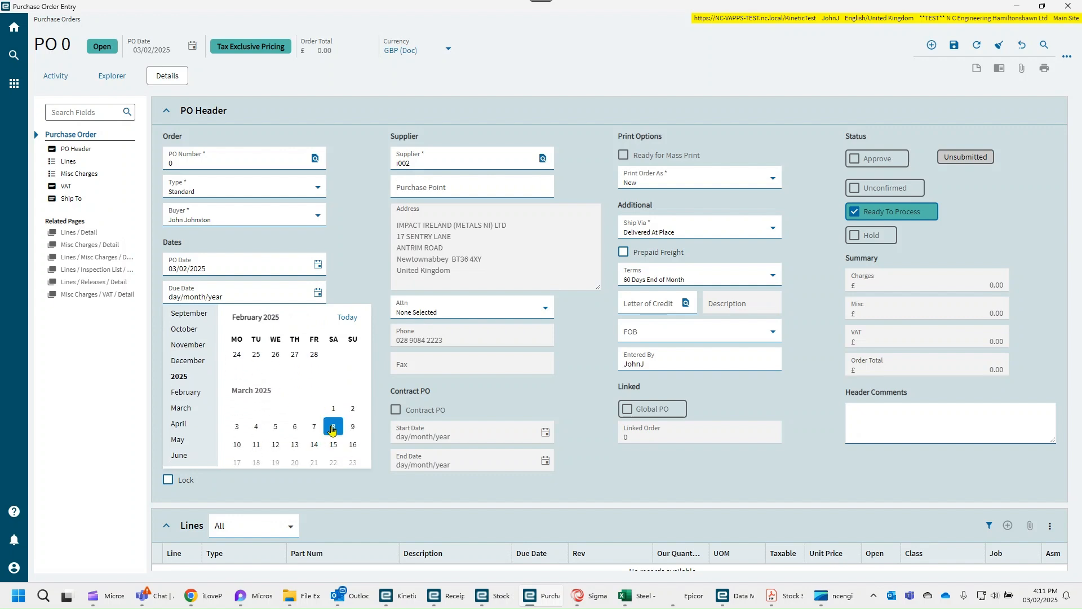
{"action": "left_click", "coordinate": [333, 426]}
- Set the promise date to 01/02/2025 and save the purchase order header
{"action": "left_click", "coordinate": [318, 321]}
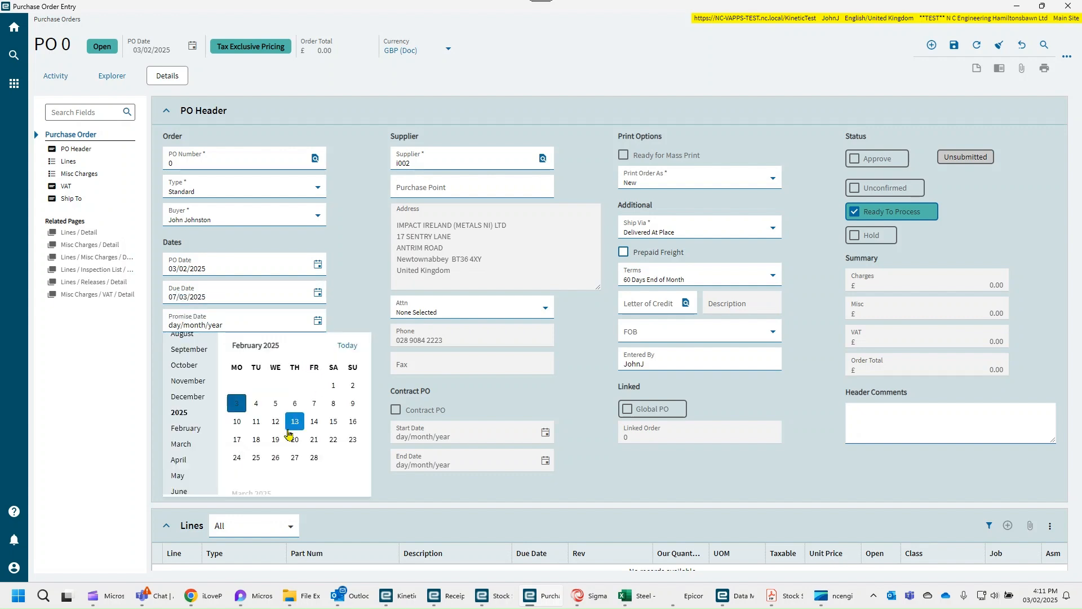
{"action": "scroll", "coordinate": [288, 428], "scroll_direction": "up", "scroll_amount": 1}
{"action": "left_click", "coordinate": [333, 426]}
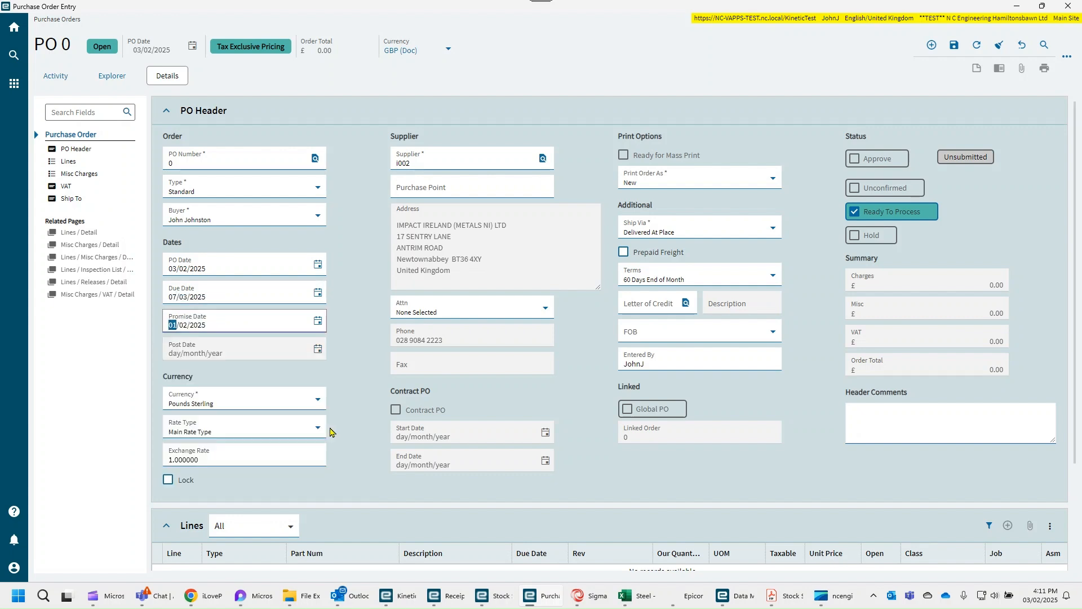
{"action": "left_click", "coordinate": [355, 372]}
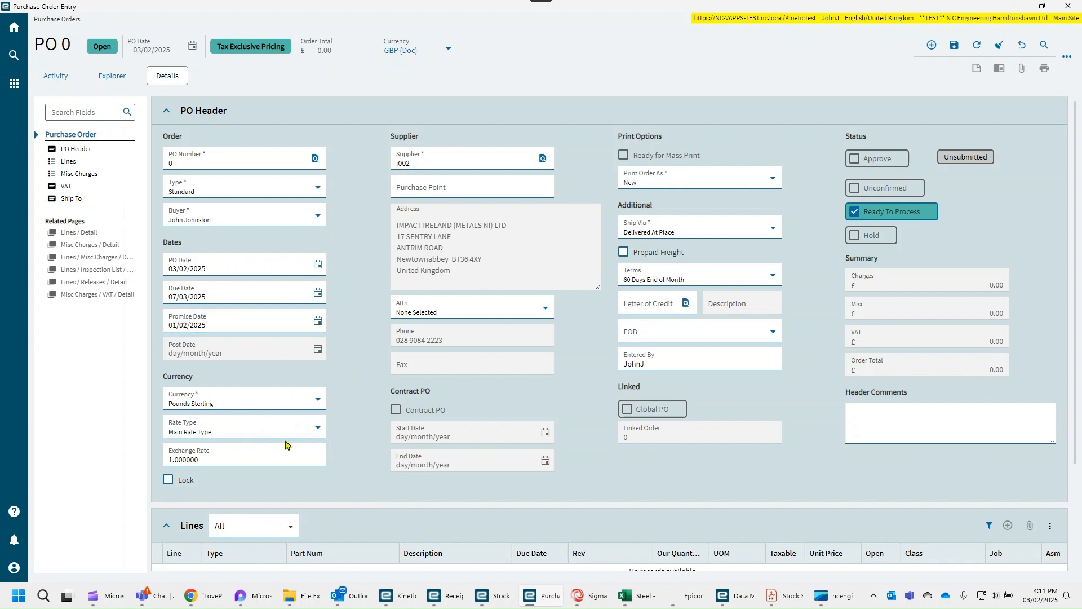
{"action": "scroll", "coordinate": [349, 426], "scroll_direction": "down", "scroll_amount": 1}
{"action": "scroll", "coordinate": [349, 426], "scroll_direction": "up", "scroll_amount": 1}
{"action": "left_click", "coordinate": [954, 46]}
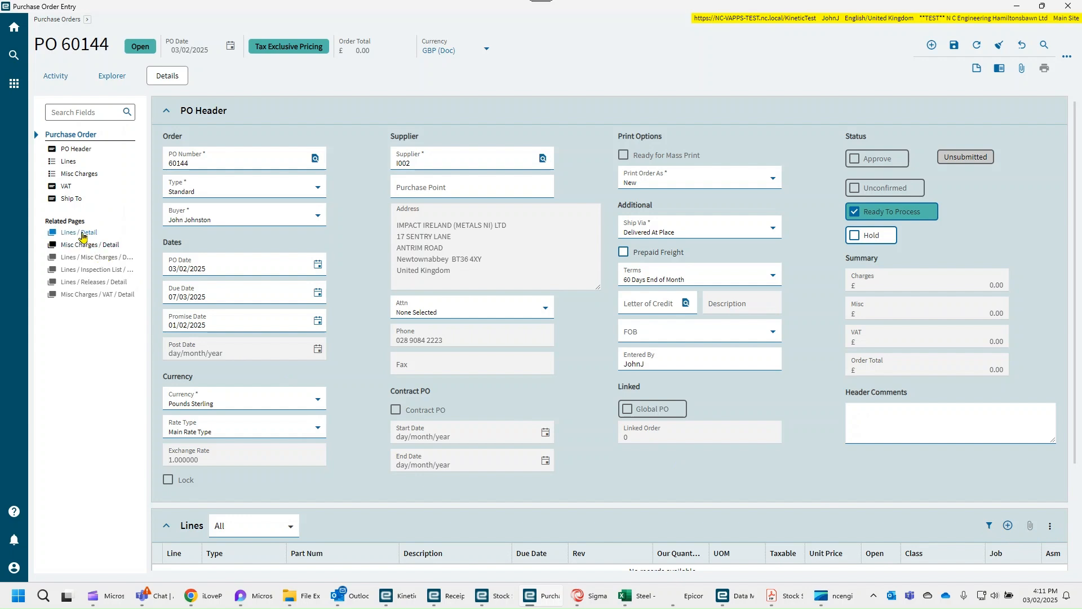
- Add an order line for part EN3B-1"(25.4) with an Our Qty of 120
{"action": "left_click", "coordinate": [77, 233]}
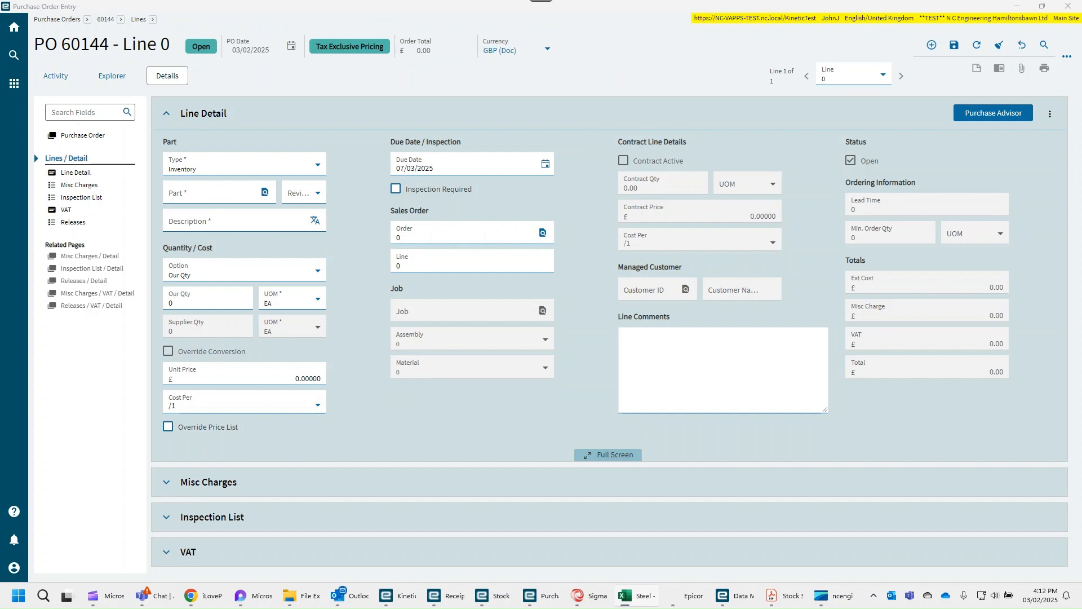
{"action": "left_click", "coordinate": [219, 196]}
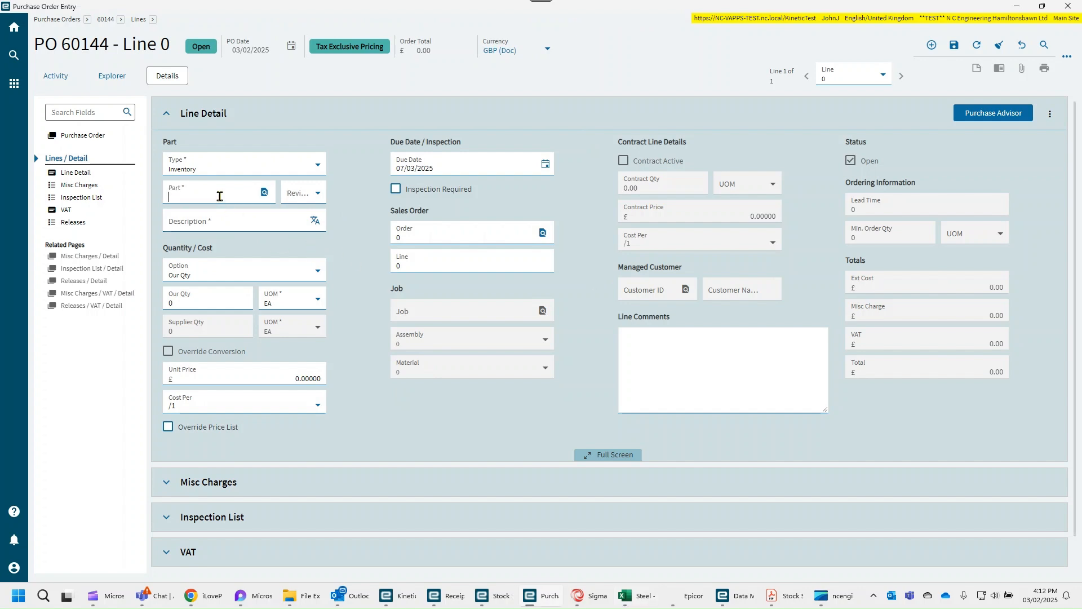
{"action": "type", "text": "en3b"}
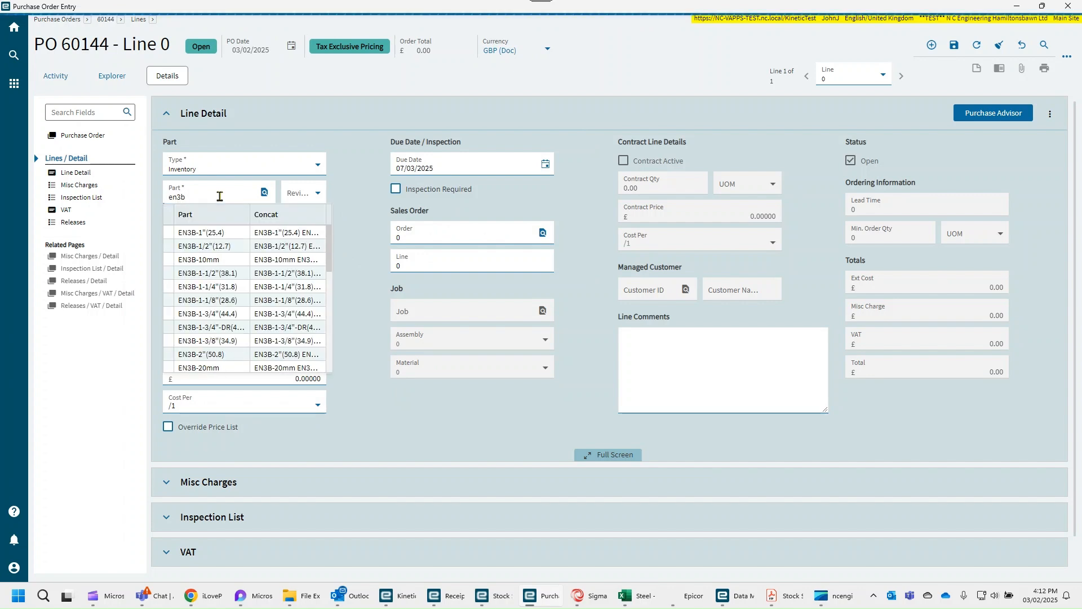
{"action": "scroll", "coordinate": [234, 313], "scroll_direction": "down", "scroll_amount": 3}
{"action": "scroll", "coordinate": [234, 316], "scroll_direction": "up", "scroll_amount": 1}
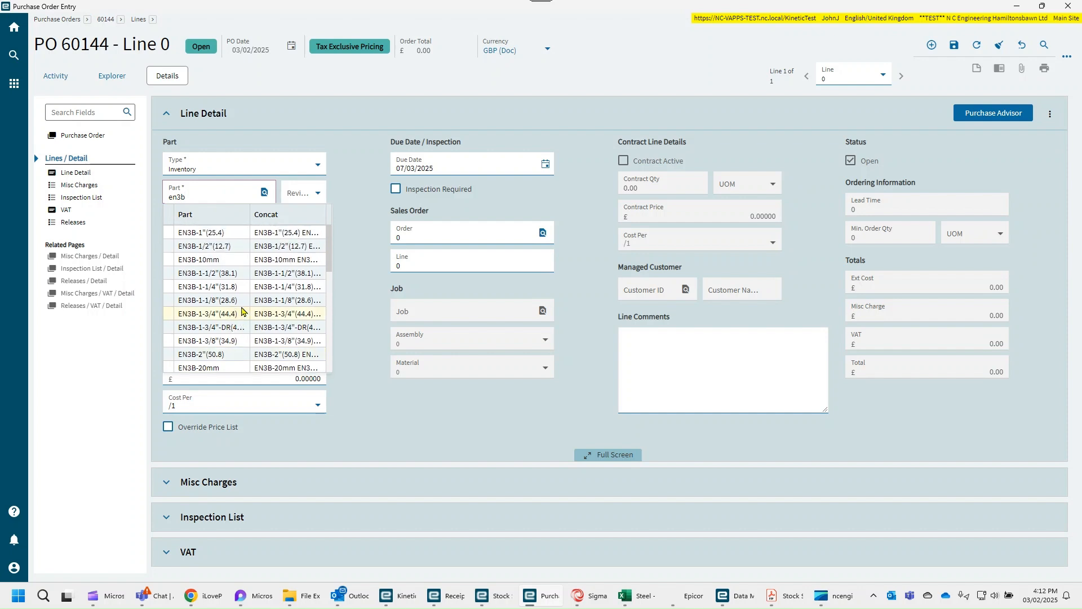
{"action": "left_click", "coordinate": [225, 232]}
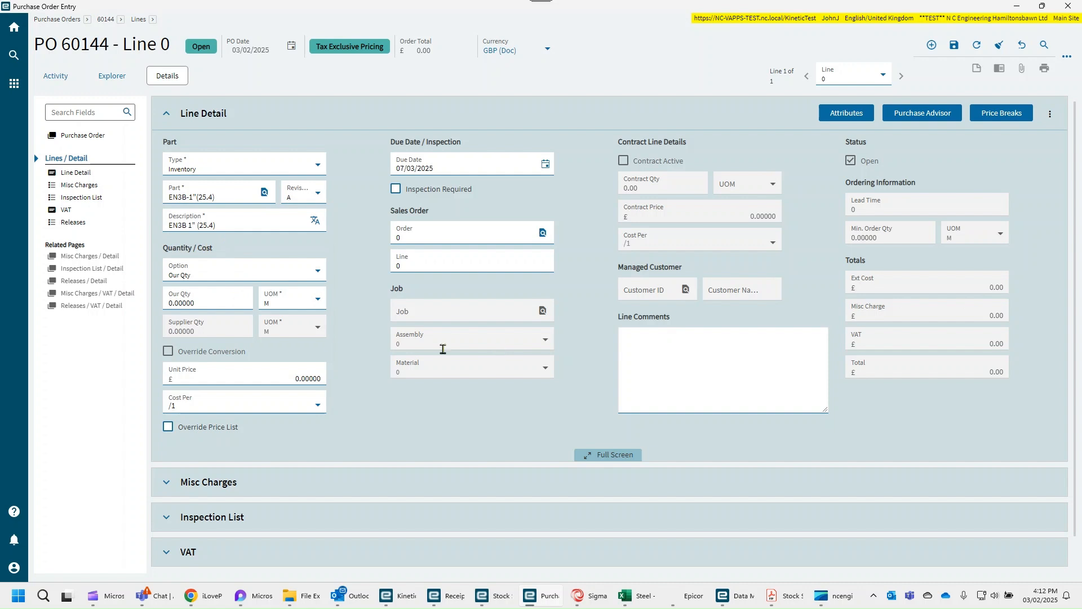
{"action": "left_click", "coordinate": [224, 305]}
{"action": "type", "text": "120"}
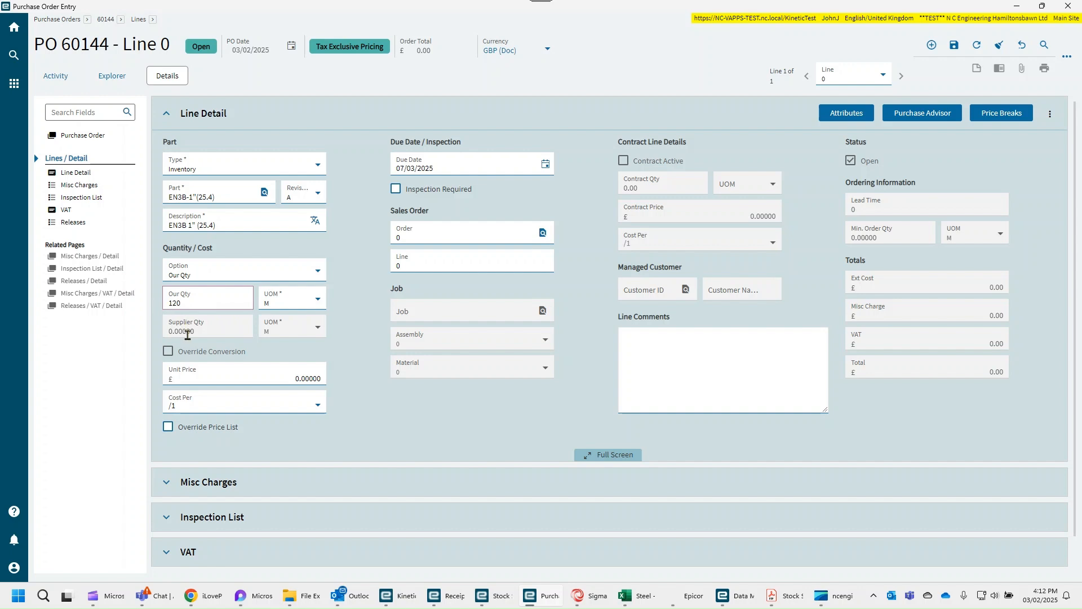
{"action": "key", "text": "Tab"}
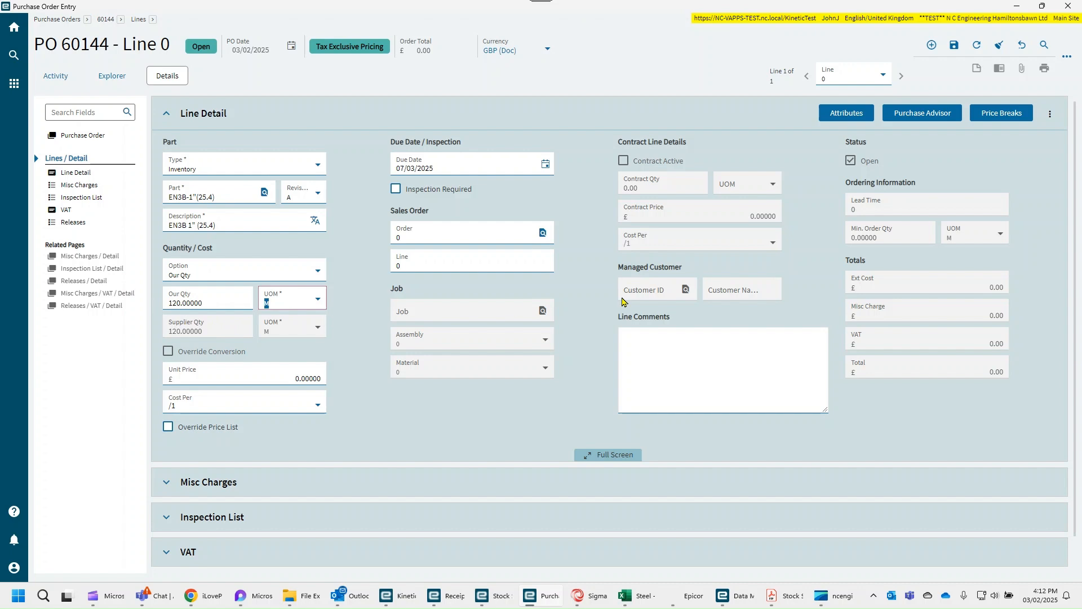
- Add an attribute row with 120 pieces, length 6 and a stock size, and let Our Qty update from the attribute quantity
{"action": "left_click", "coordinate": [846, 115]}
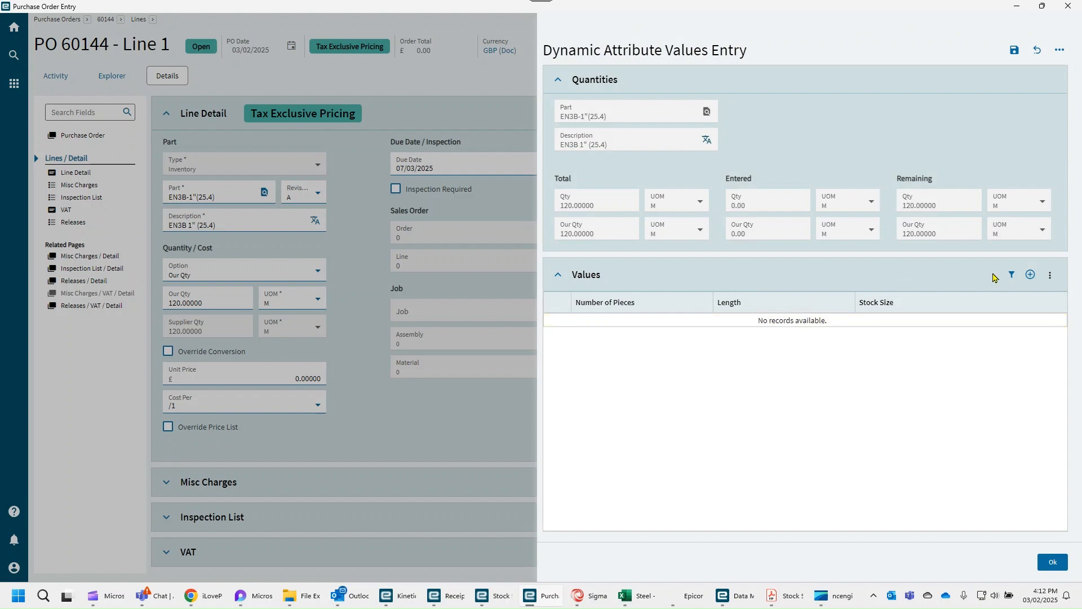
{"action": "left_click", "coordinate": [1030, 275]}
{"action": "left_click", "coordinate": [697, 322]}
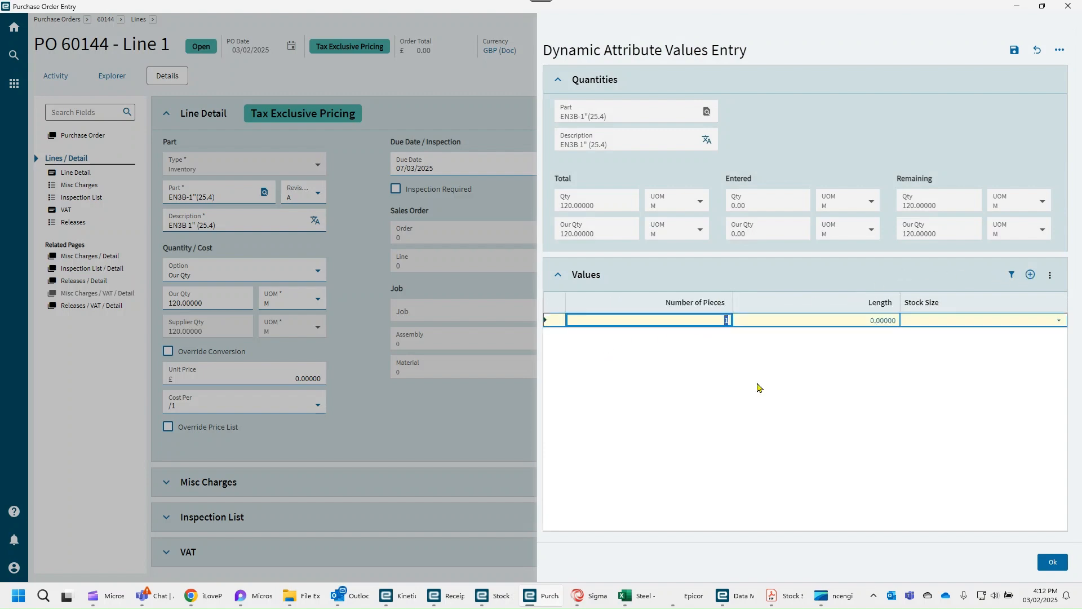
{"action": "type", "text": "120"}
{"action": "left_click", "coordinate": [858, 321]}
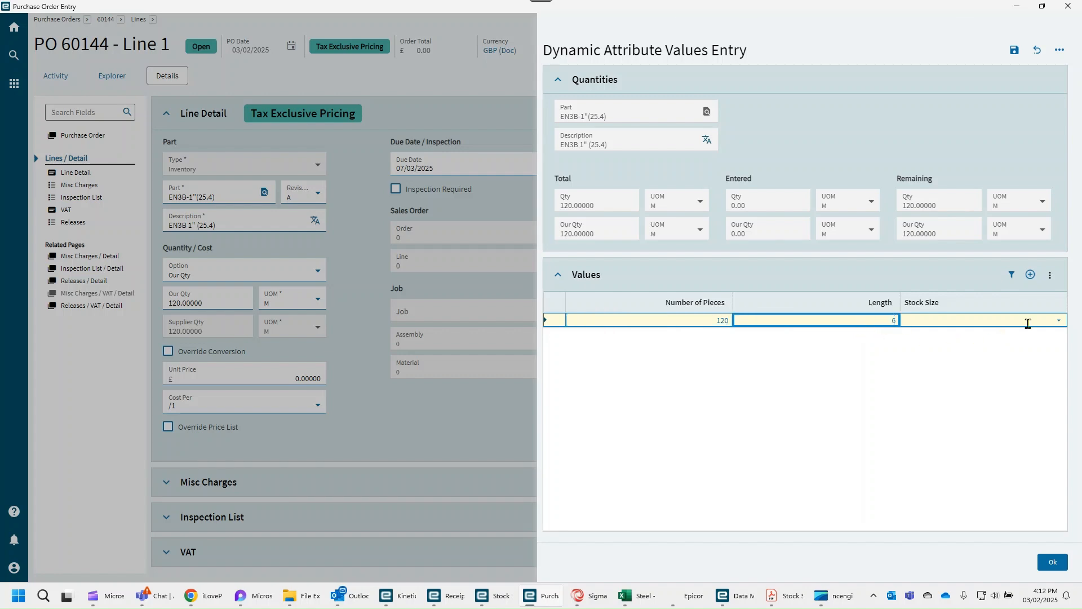
{"action": "left_click", "coordinate": [1058, 321]}
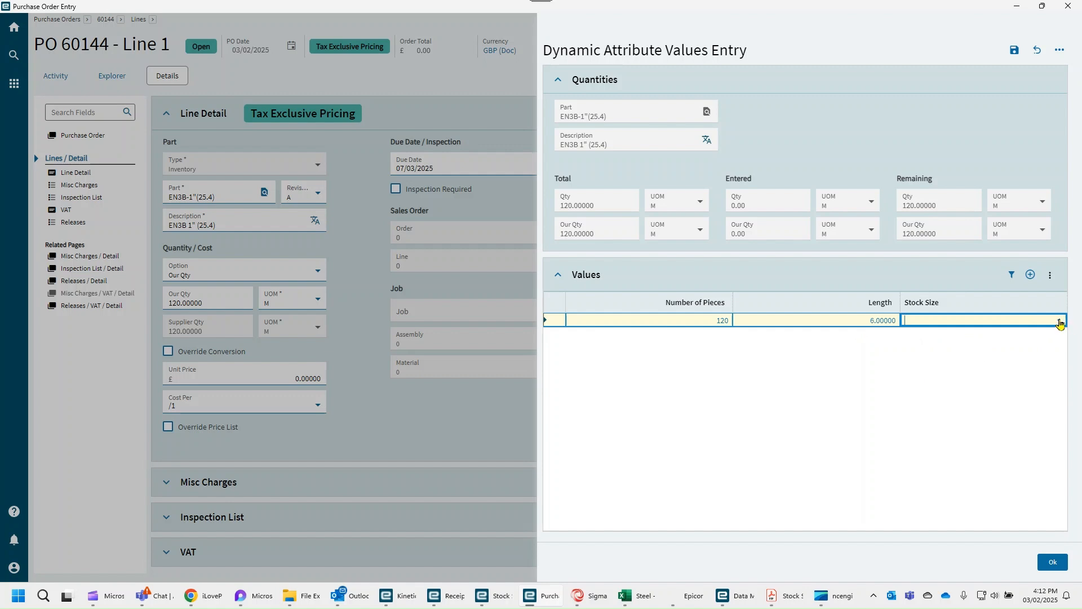
{"action": "left_click", "coordinate": [1059, 320]}
{"action": "left_click", "coordinate": [940, 414]}
{"action": "left_click", "coordinate": [1058, 566]}
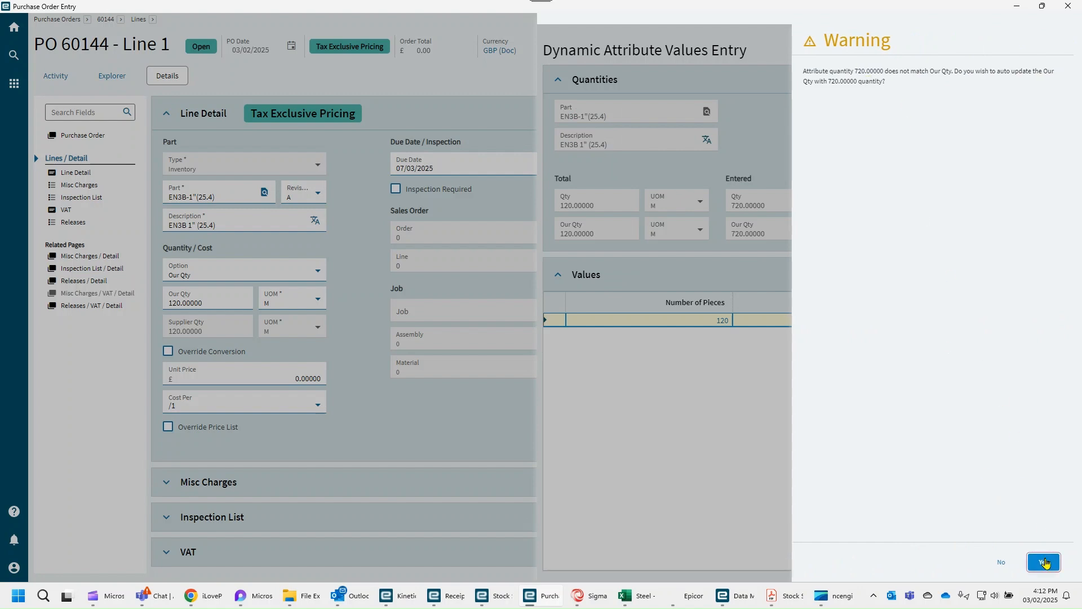
{"action": "left_click", "coordinate": [1044, 562]}
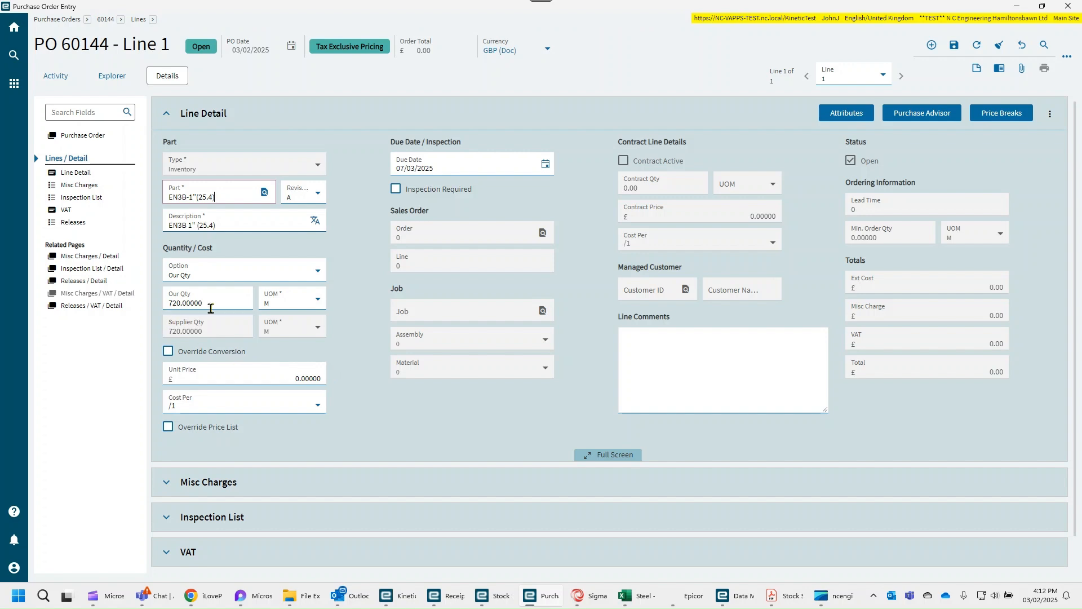
- Set the line's unit price to 0.55 and save the order line
{"action": "left_click", "coordinate": [287, 377]}
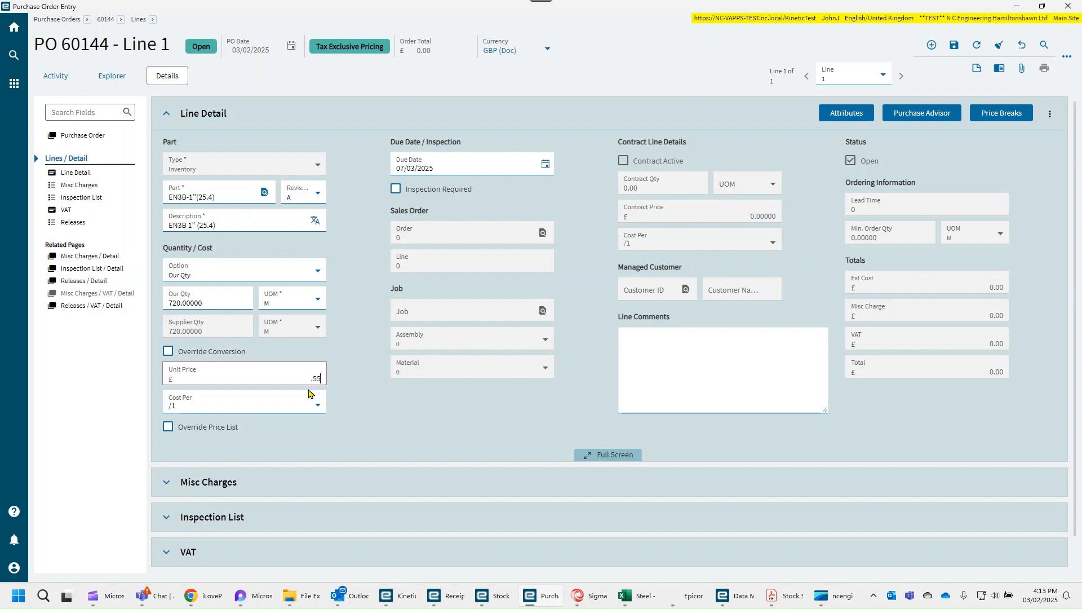
{"action": "key", "text": "Tab"}
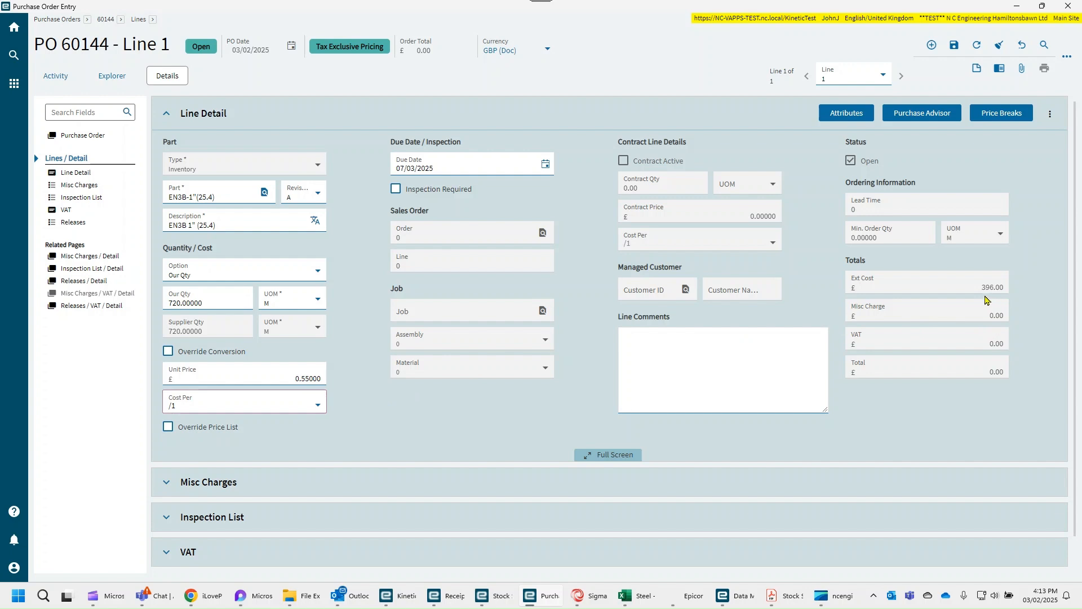
{"action": "left_click", "coordinate": [901, 426]}
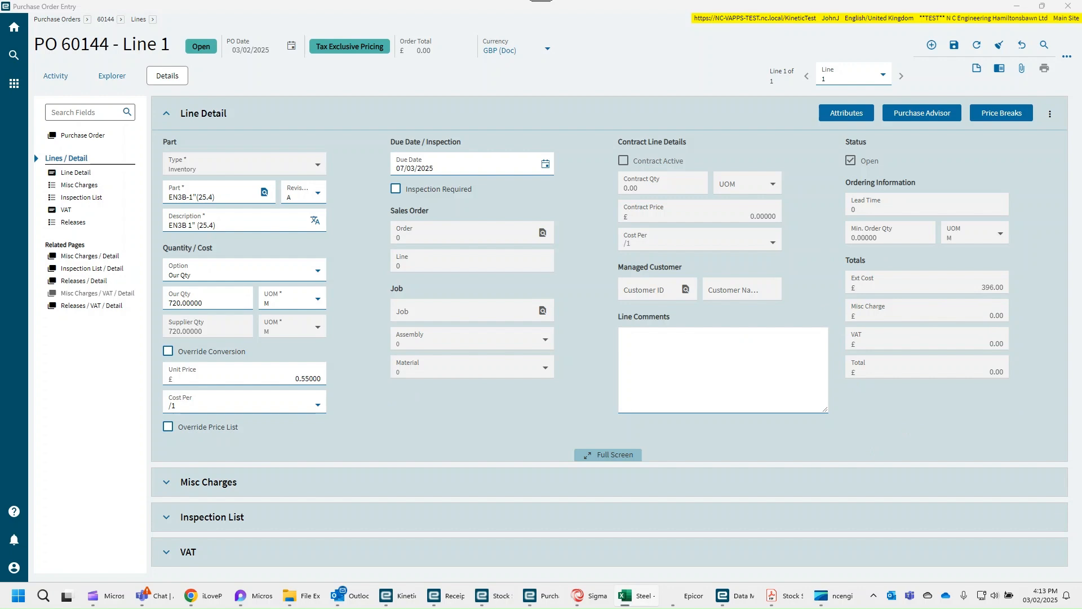
{"action": "left_click", "coordinate": [566, 399]}
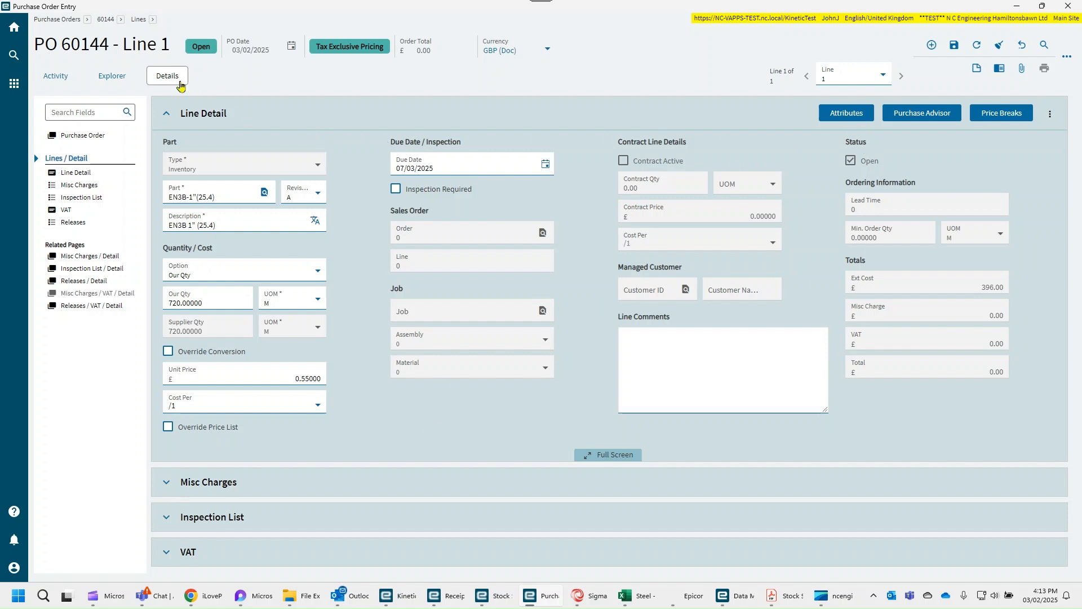
{"action": "left_click", "coordinate": [955, 50]}
- Return to the purchase order header, mark the order as approved and confirmed, and save it
{"action": "left_click", "coordinate": [106, 20]}
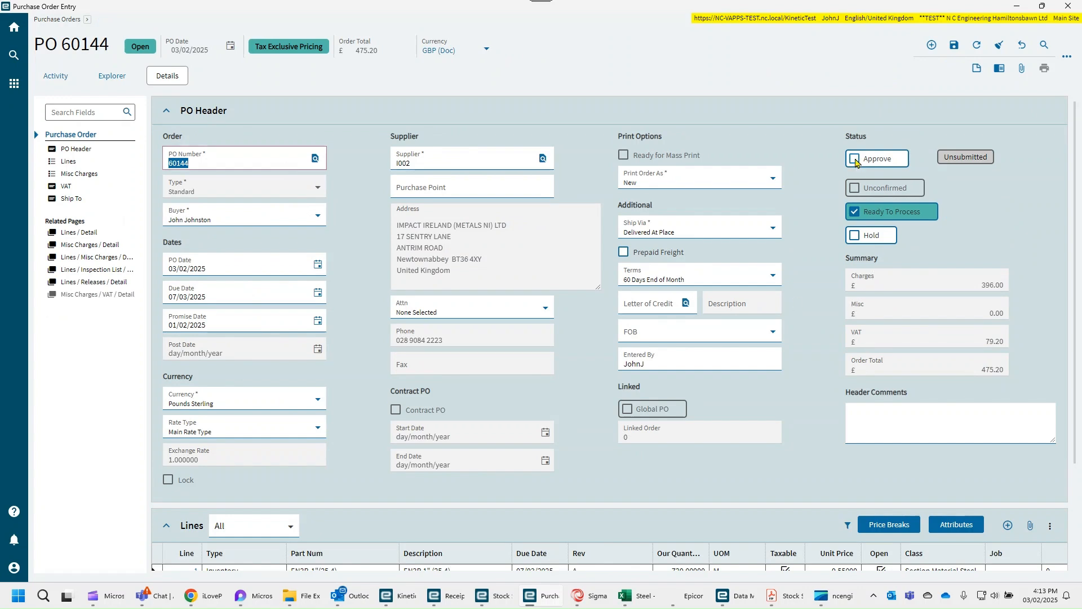
{"action": "left_click", "coordinate": [855, 160]}
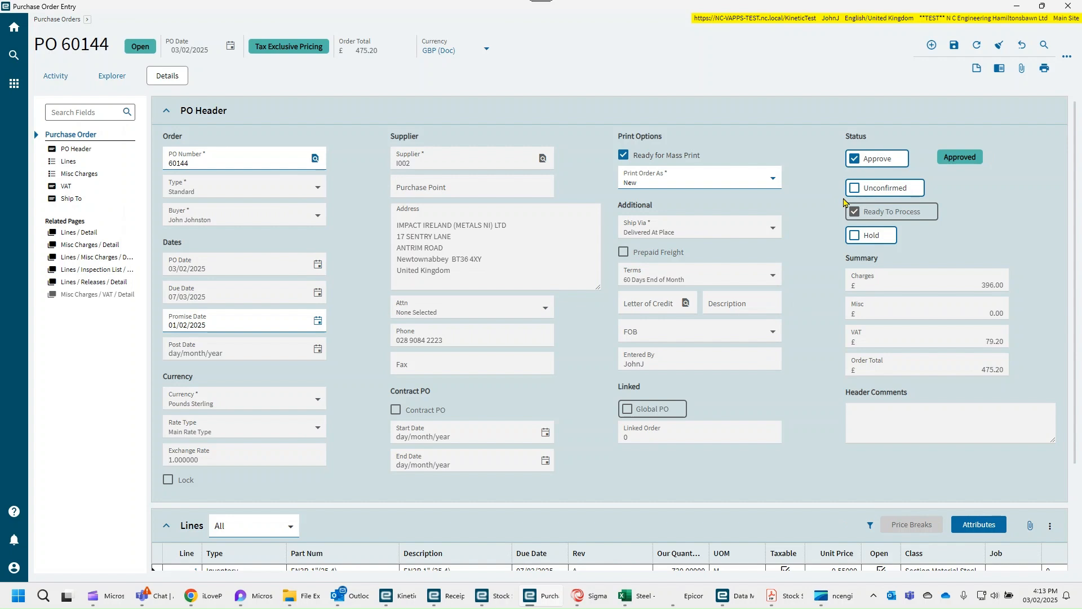
{"action": "left_click", "coordinate": [855, 191]}
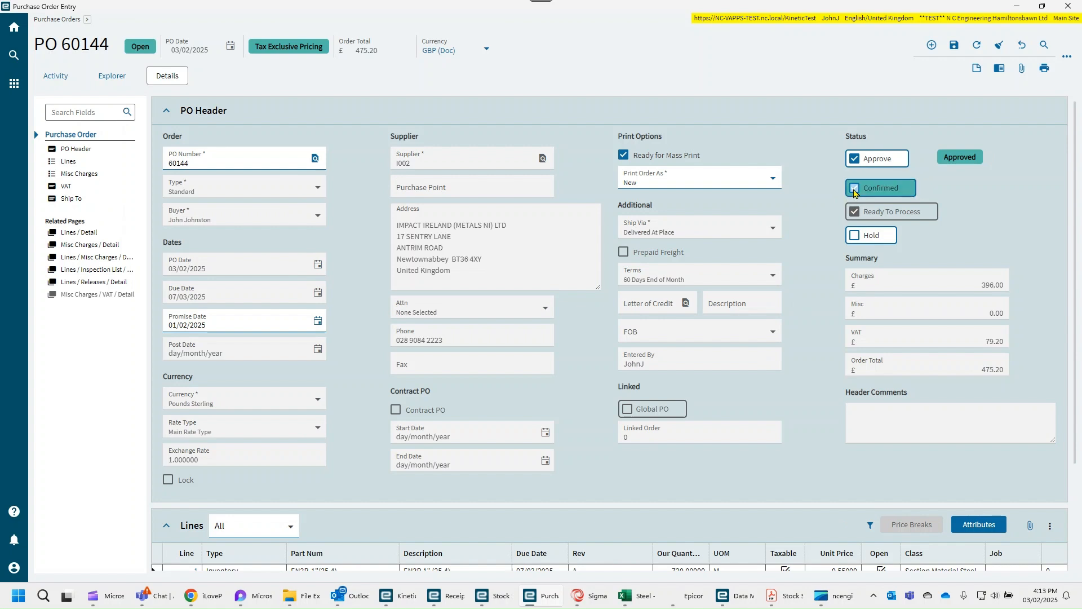
{"action": "left_click", "coordinate": [953, 47]}
- Copy the purchase order's number and start a new receipt in Receipt Entry from the Stores functions, with the window maximized
{"action": "double_click", "coordinate": [195, 163]}
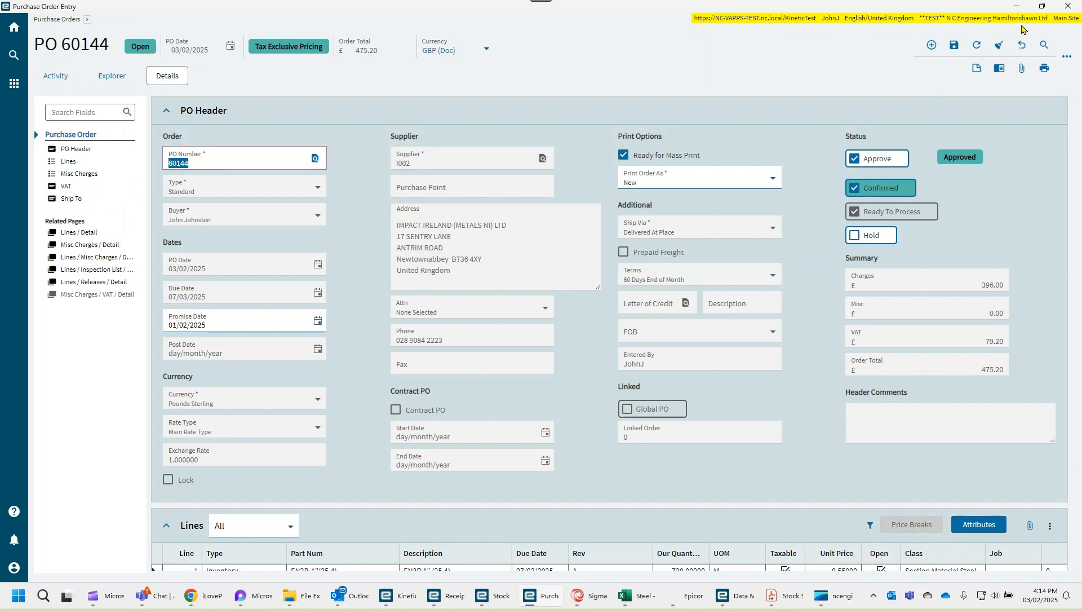
{"action": "left_click", "coordinate": [1017, 7]}
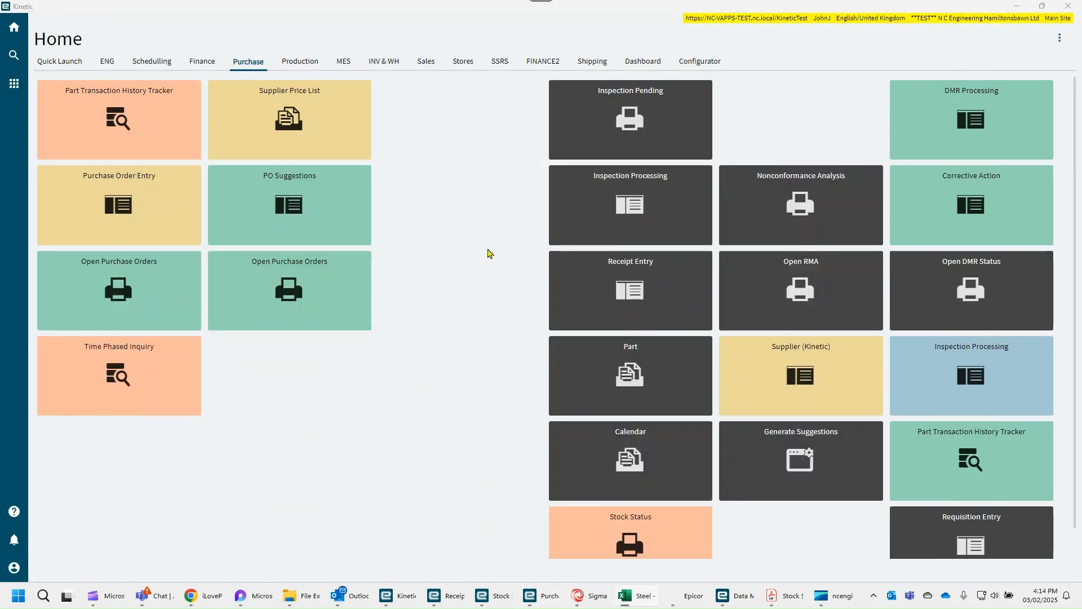
{"action": "left_click", "coordinate": [472, 64]}
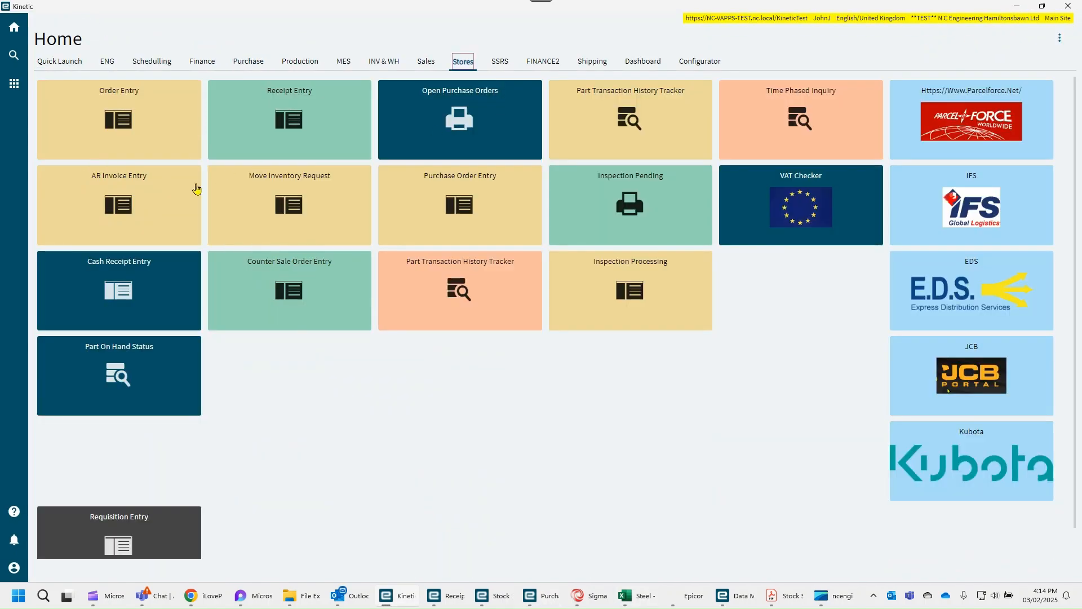
{"action": "left_click", "coordinate": [284, 119]}
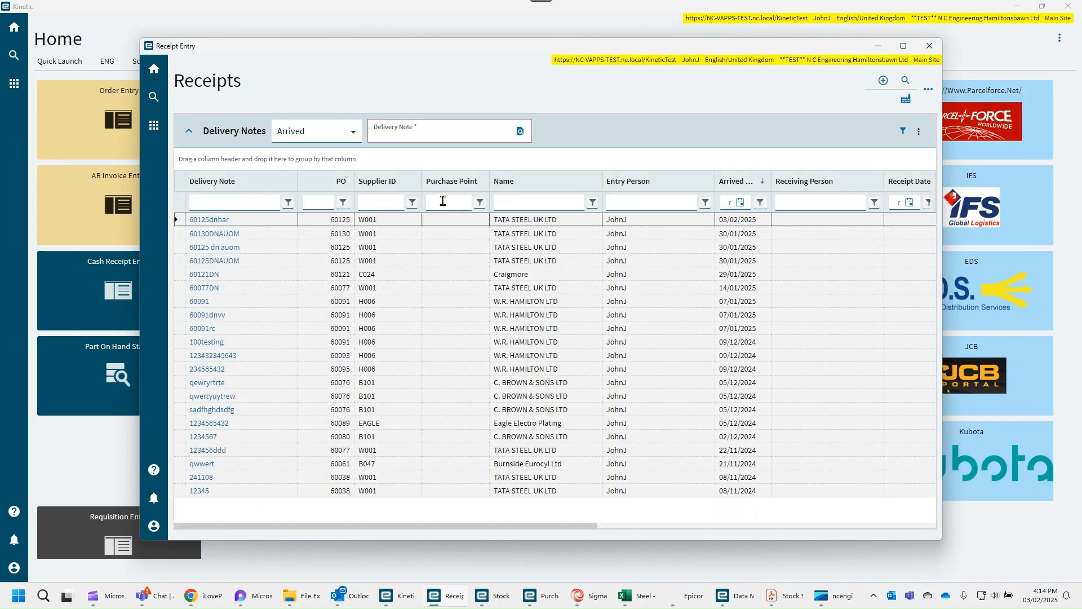
{"action": "left_click", "coordinate": [738, 219]}
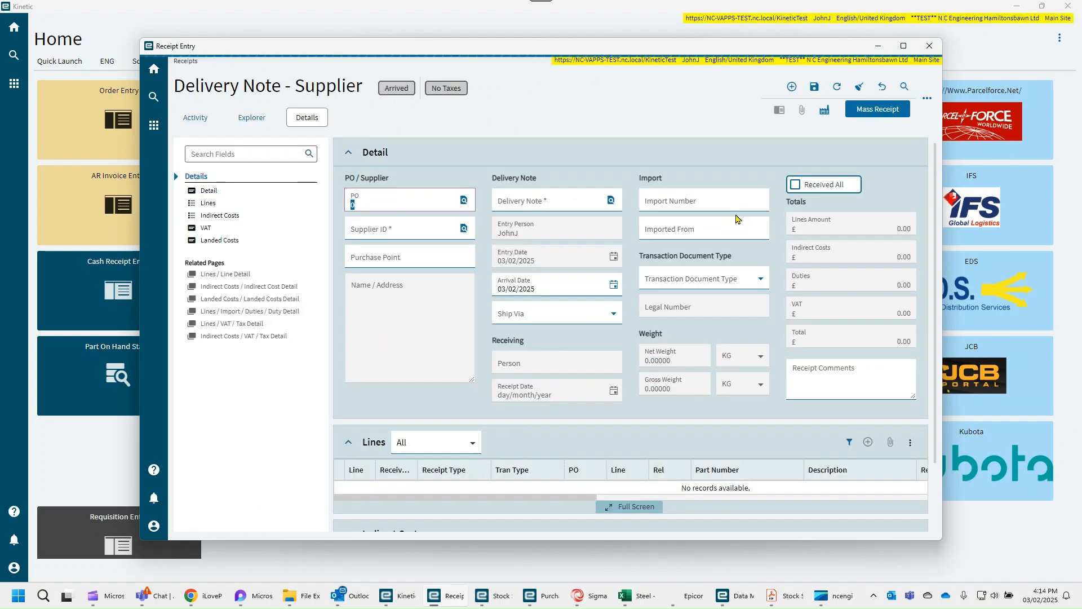
{"action": "left_click", "coordinate": [903, 45]}
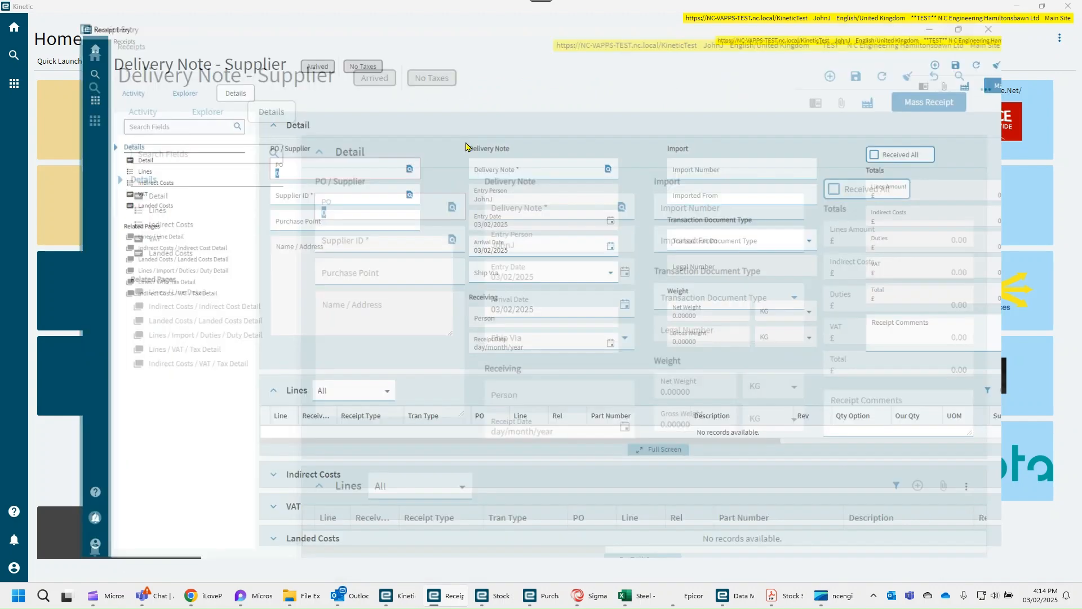
- Enter the purchase order number on the receipt, set the delivery note to that number followed by DN, and save the receipt header
{"action": "type", "text": "60144"}
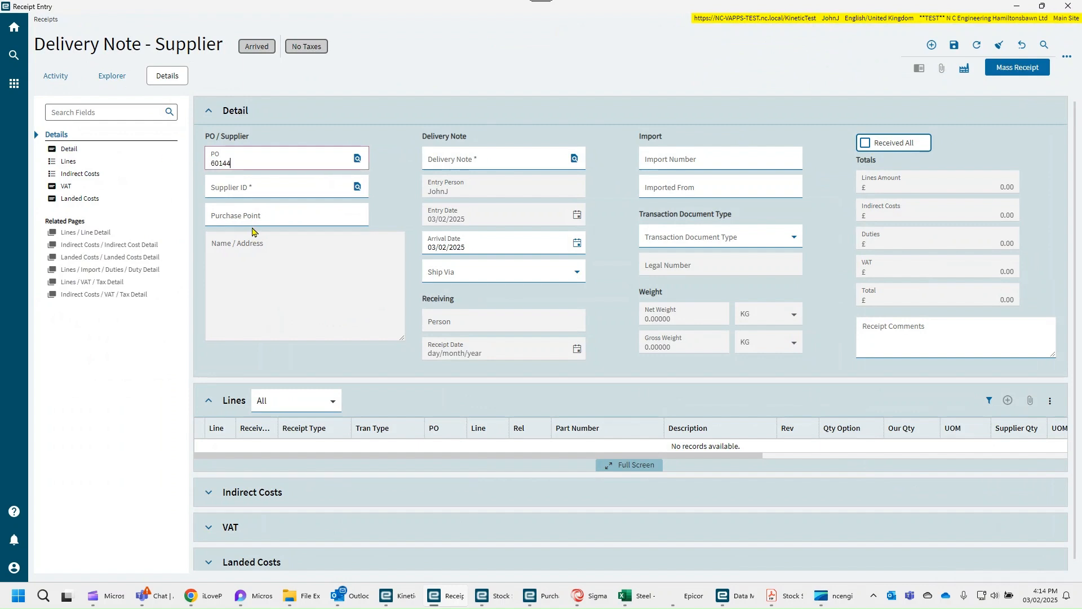
{"action": "left_click", "coordinate": [255, 232]}
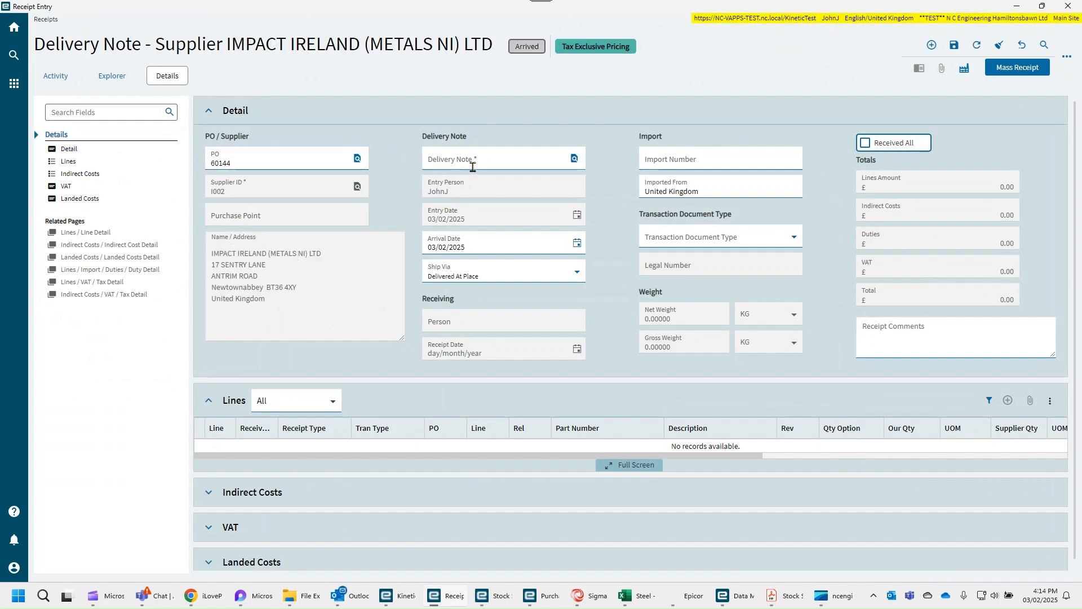
{"action": "left_click", "coordinate": [472, 165]}
{"action": "type", "text": "60144DN"}
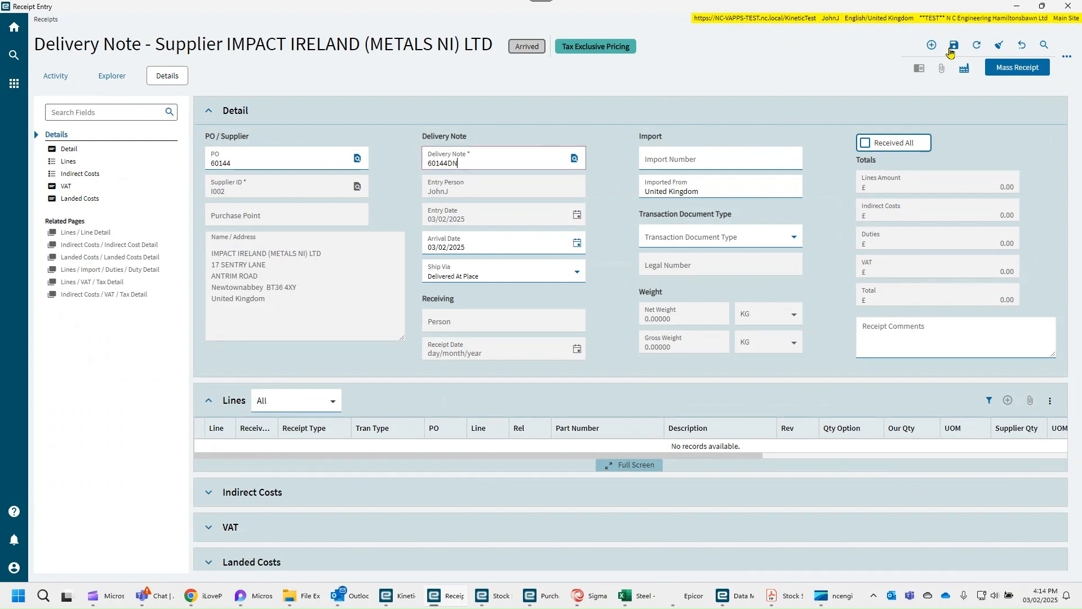
{"action": "left_click", "coordinate": [953, 46]}
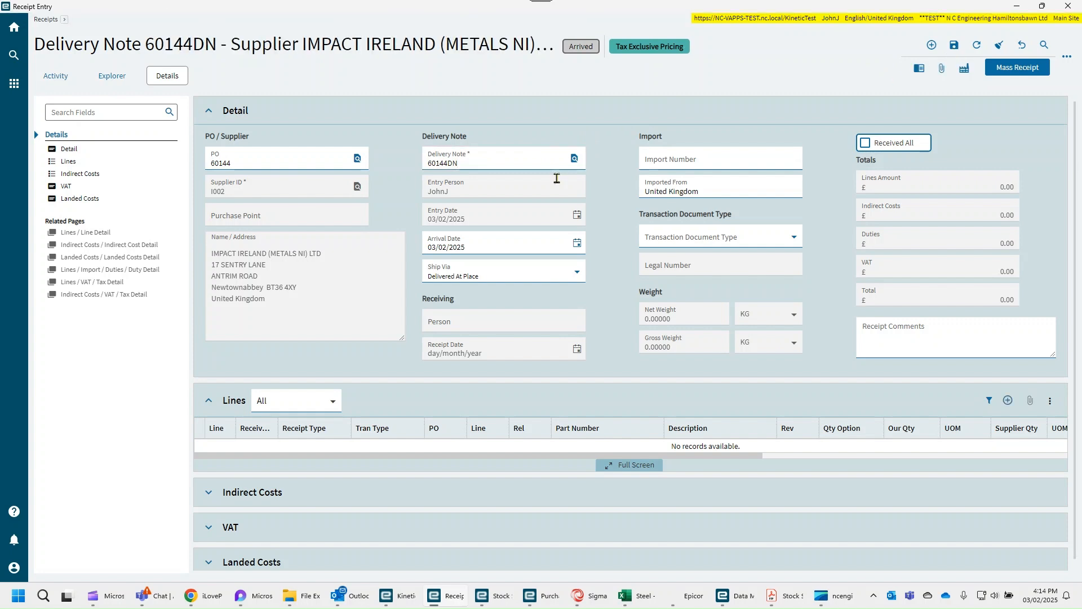
- Add a receipt line for line 1, release 1 of the purchase order through a search, and accept its dynamic attribute values
{"action": "left_click", "coordinate": [85, 233]}
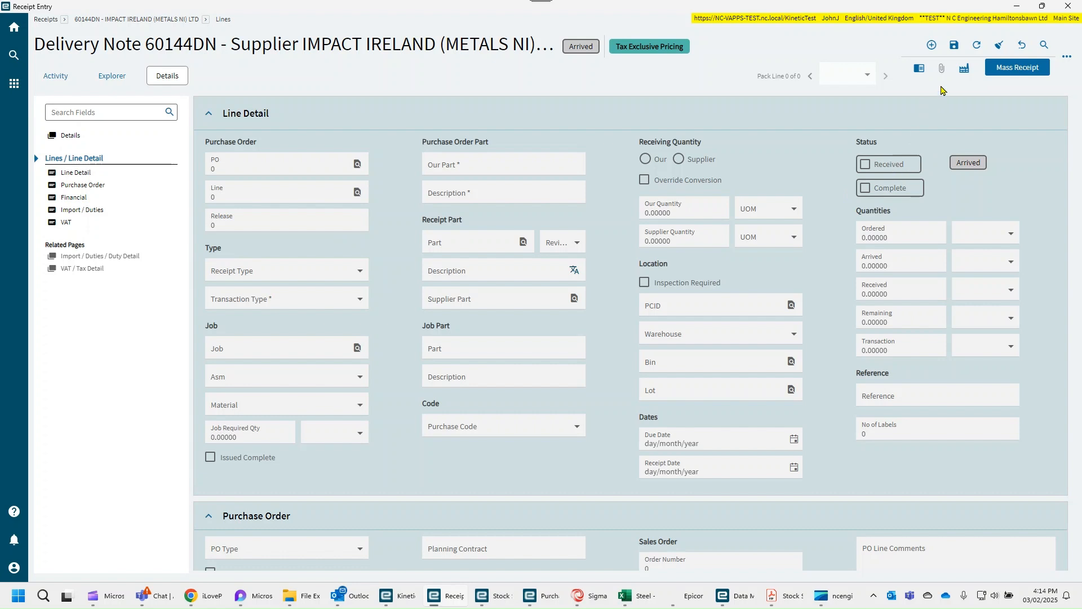
{"action": "left_click", "coordinate": [931, 45]}
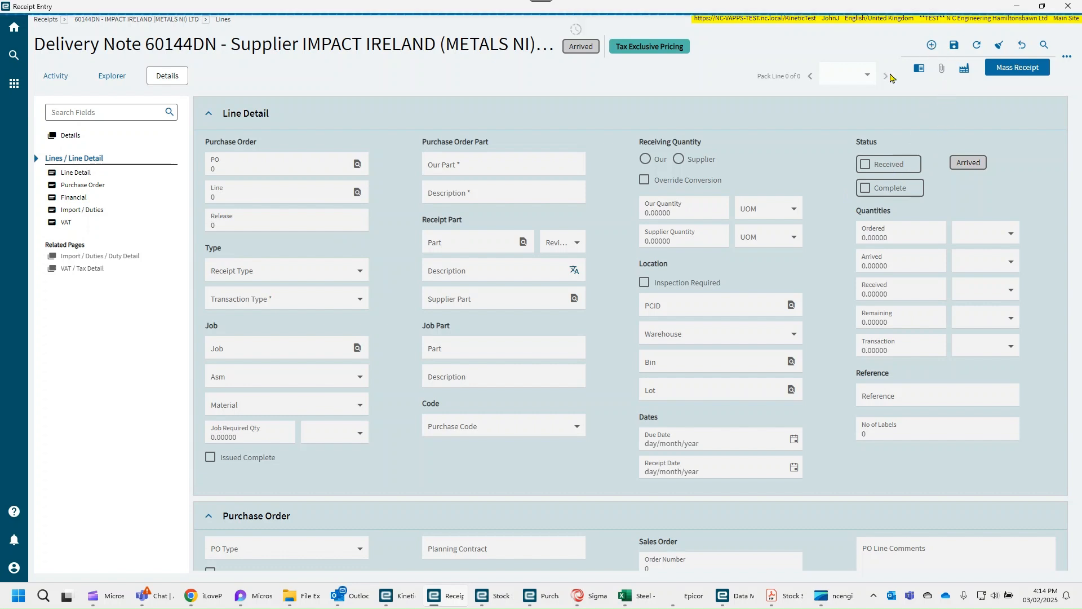
{"action": "left_click", "coordinate": [236, 199]}
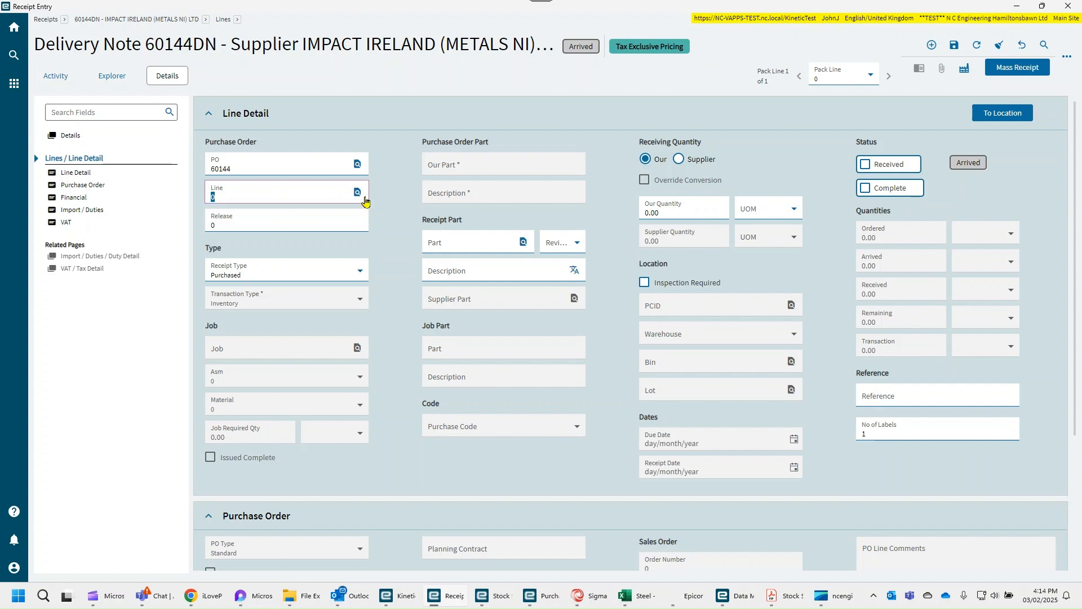
{"action": "left_click", "coordinate": [357, 192]}
{"action": "left_click", "coordinate": [1041, 261]}
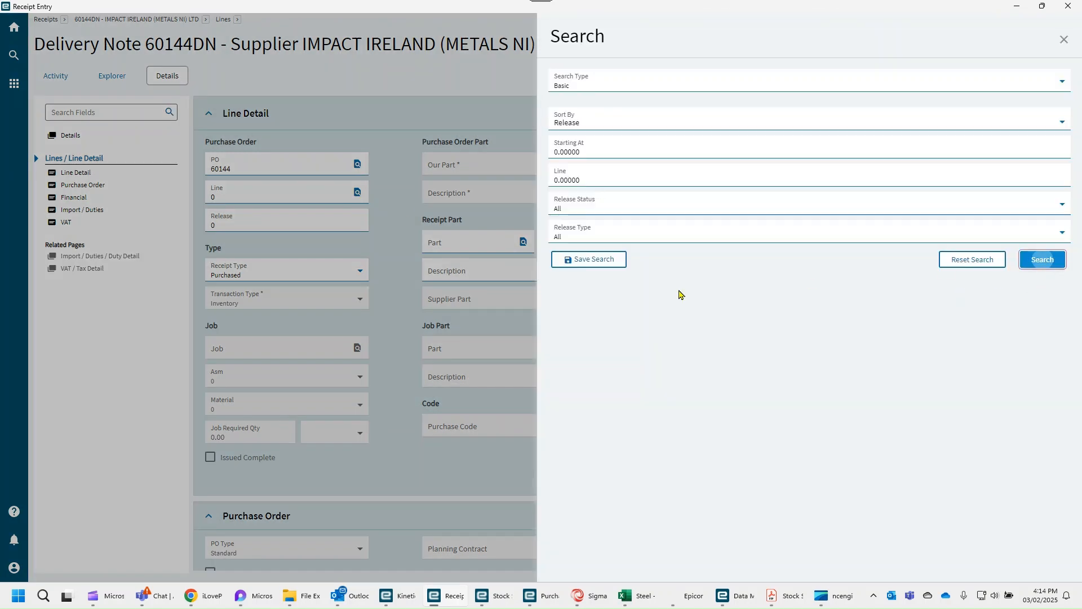
{"action": "left_click", "coordinate": [558, 177]}
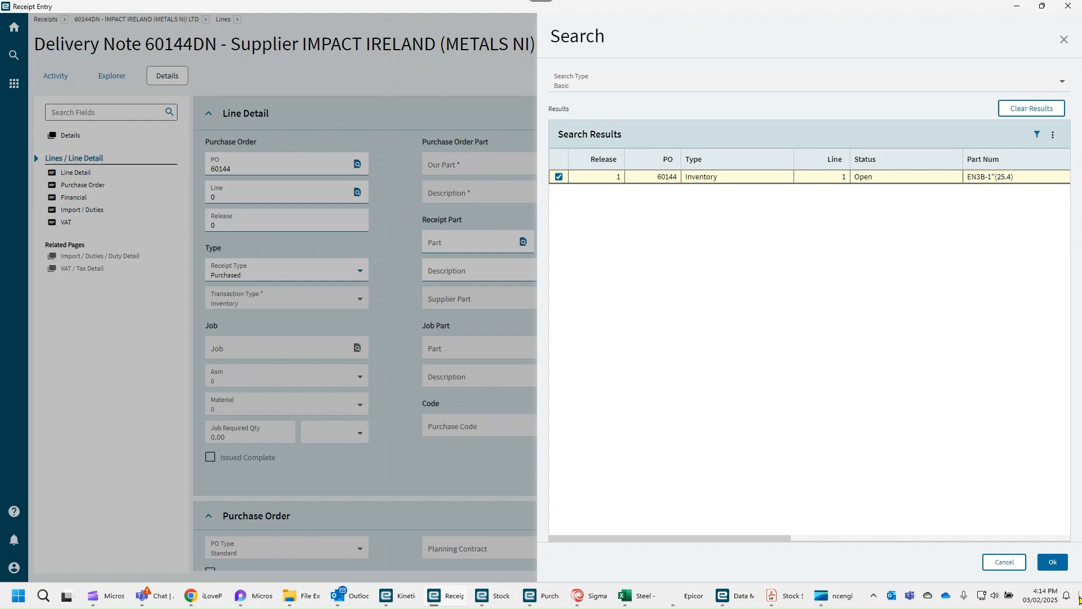
{"action": "left_click", "coordinate": [1052, 562]}
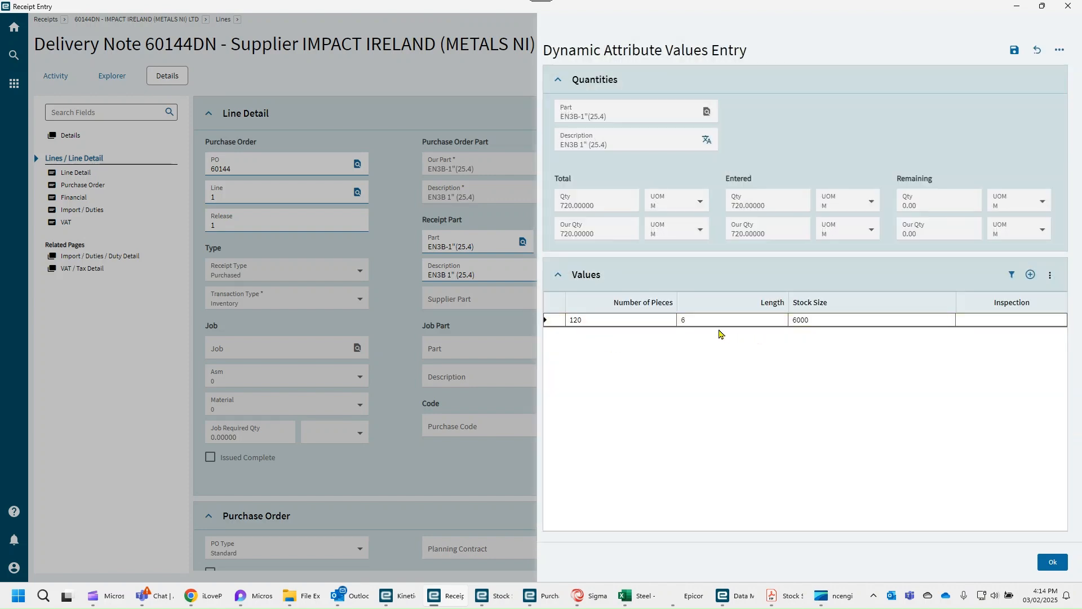
{"action": "left_click", "coordinate": [1052, 562]}
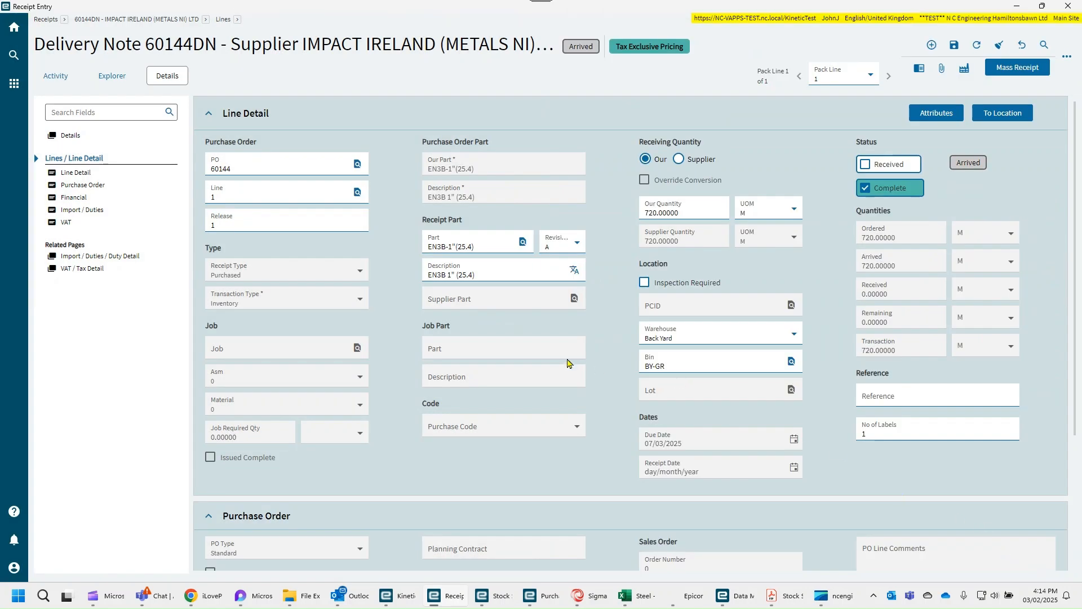
- Mark the receipt line for part EN3B-1"(25.4) as received, save it, and minimize Receipt Entry
{"action": "left_click", "coordinate": [865, 164]}
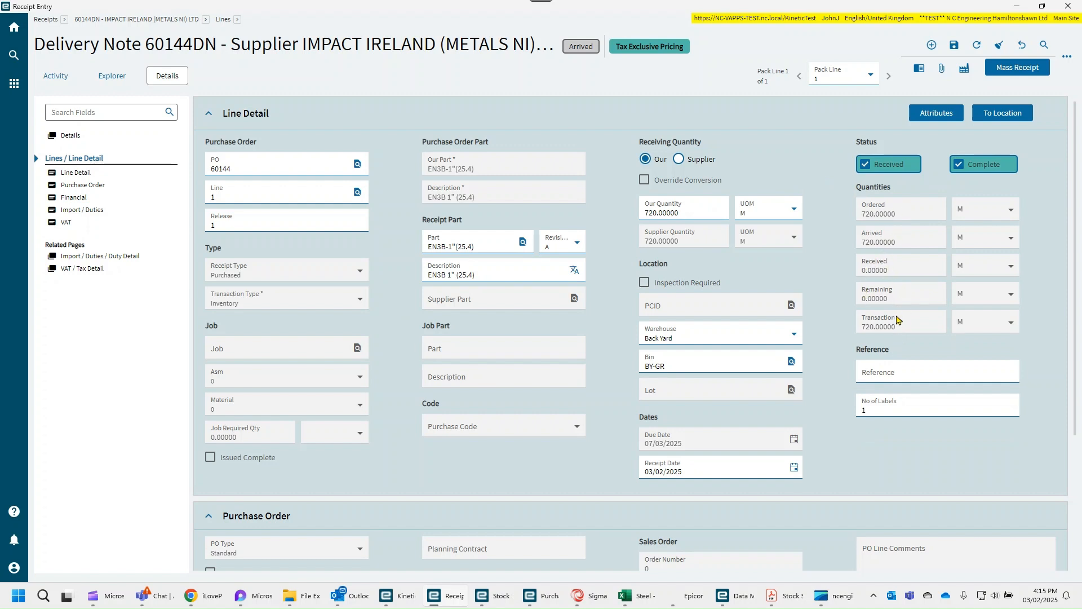
{"action": "left_click", "coordinate": [954, 45]}
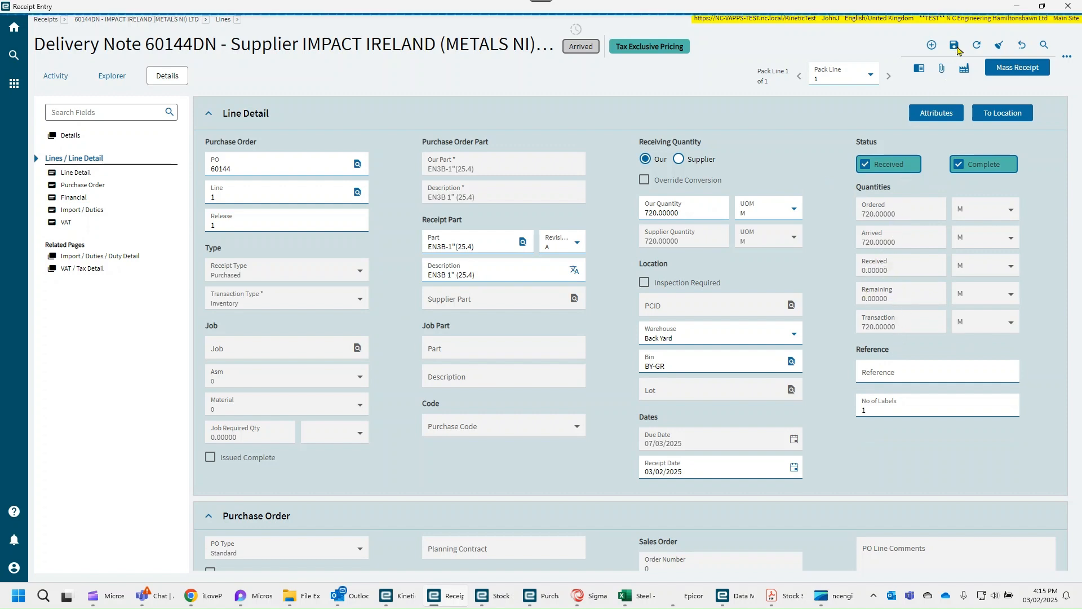
{"action": "left_click", "coordinate": [1017, 6]}
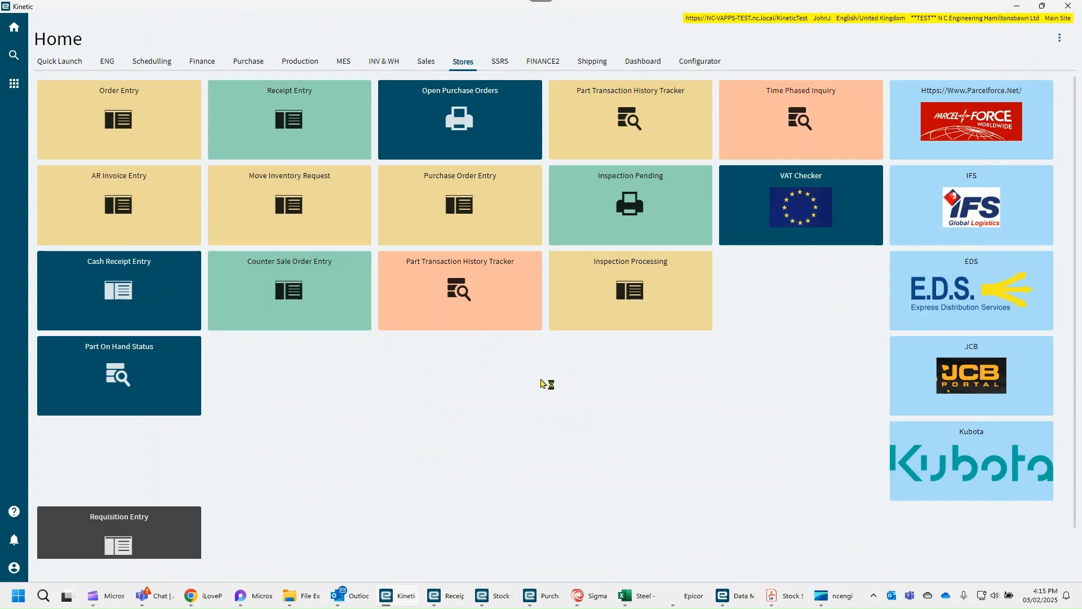
- Open Stock Status from the Purchase functions and preview the report for part class SEMS with inventory attributes printed
{"action": "left_click", "coordinate": [290, 63]}
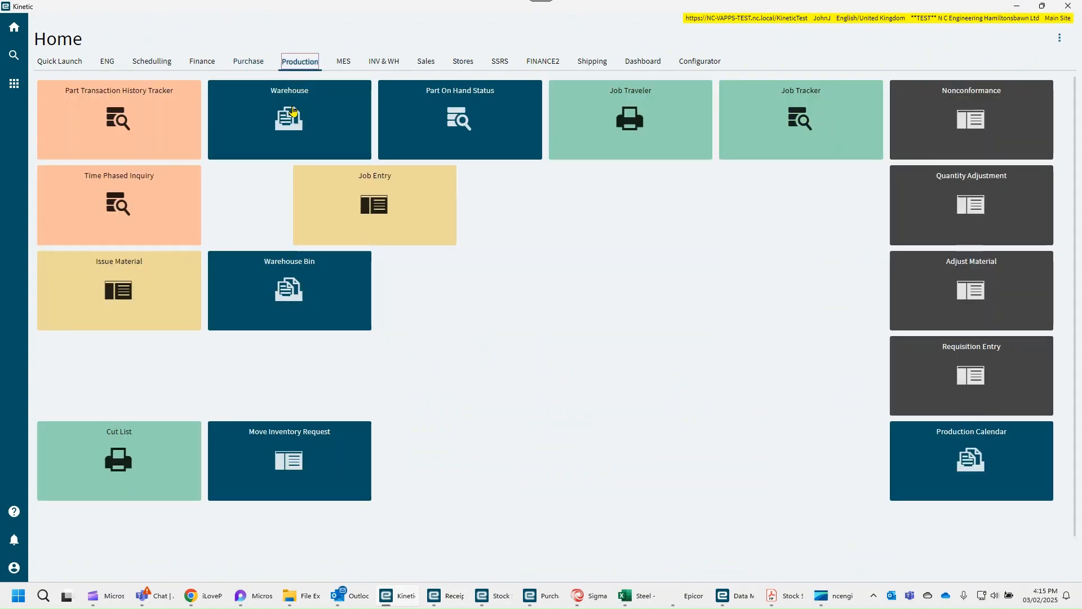
{"action": "left_click", "coordinate": [248, 62]}
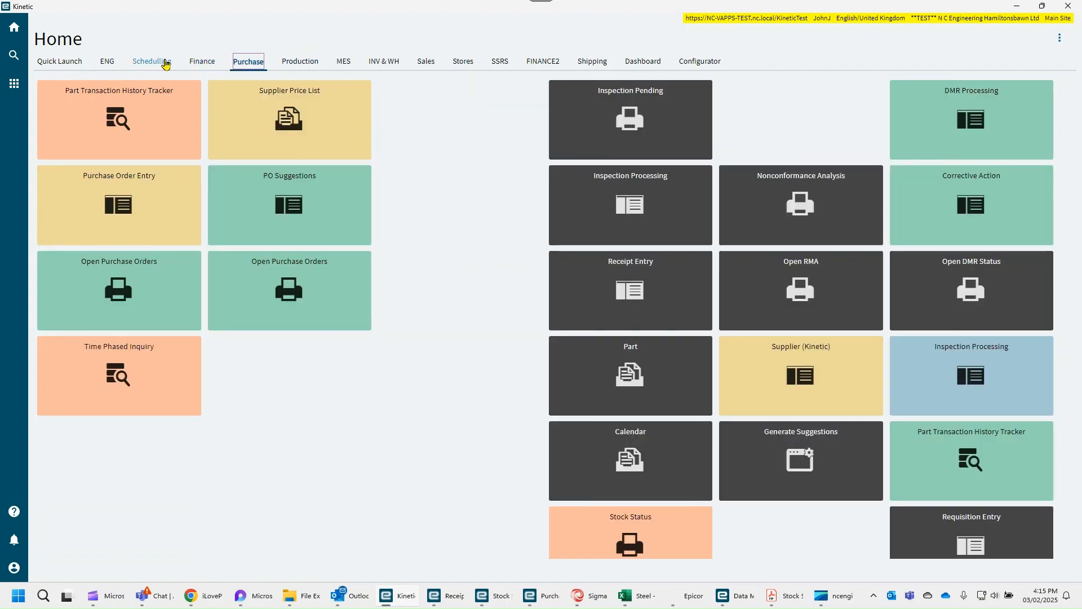
{"action": "left_click", "coordinate": [625, 525]}
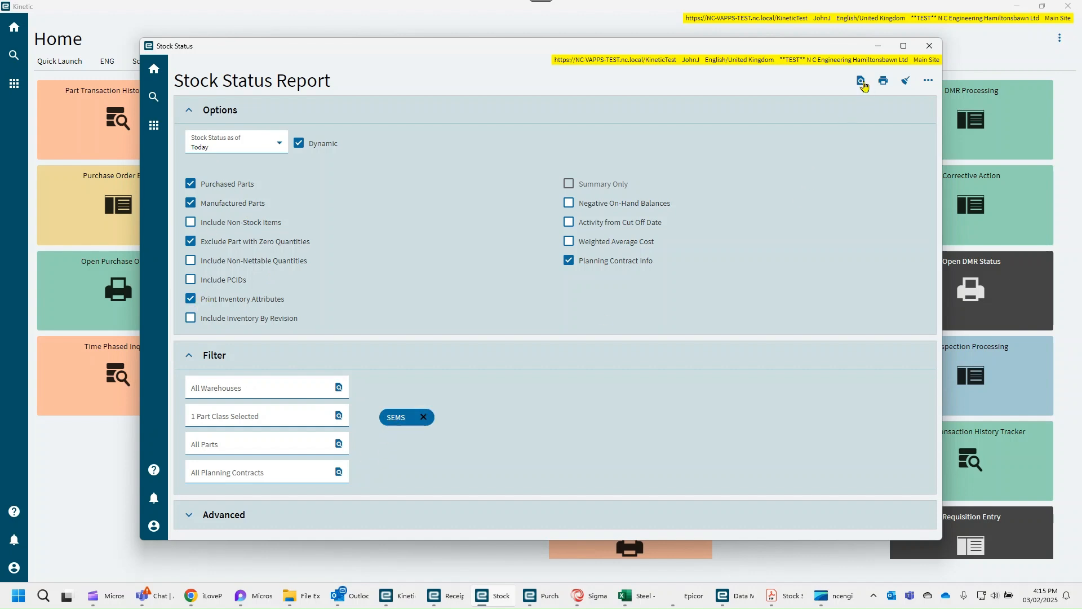
{"action": "left_click", "coordinate": [861, 81]}
{"action": "left_click", "coordinate": [877, 49]}
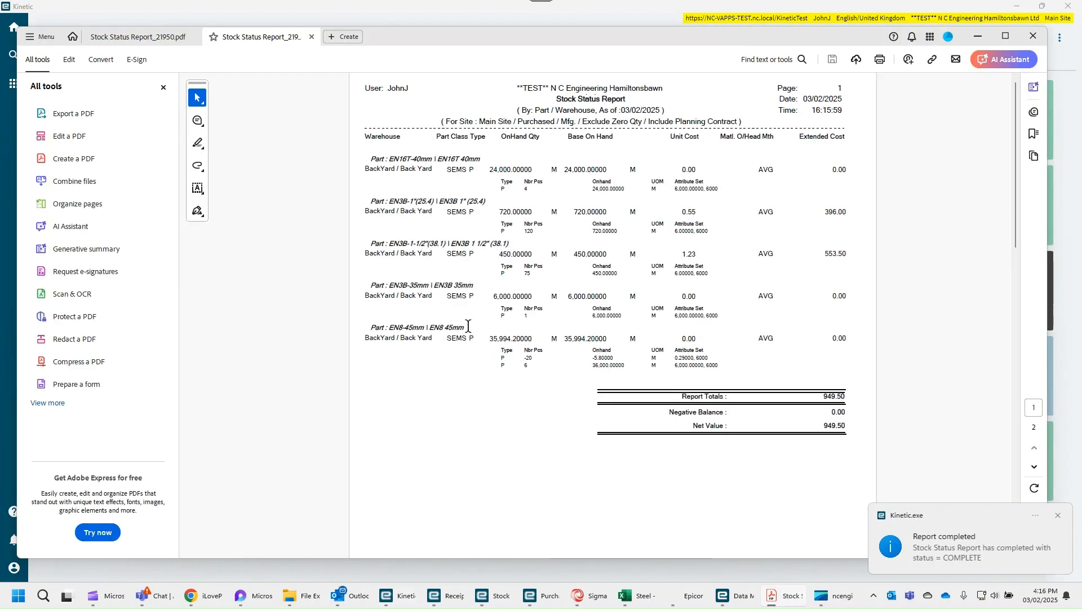
- Examine the EN3B-1"(25.4) entry in the Stock Status Report for its piece count, on-hand quantity, unit cost, costing method and extended cost
{"action": "scroll", "coordinate": [550, 290], "scroll_direction": "up", "scroll_amount": 3, "text": "ctrl"}
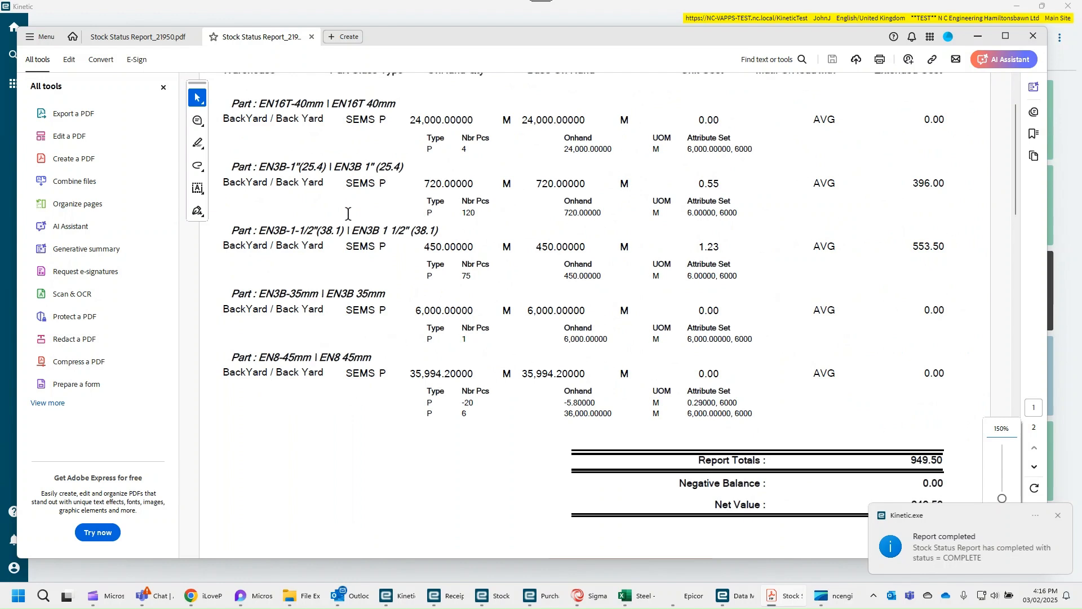
{"action": "scroll", "coordinate": [347, 213], "scroll_direction": "up", "scroll_amount": 2}
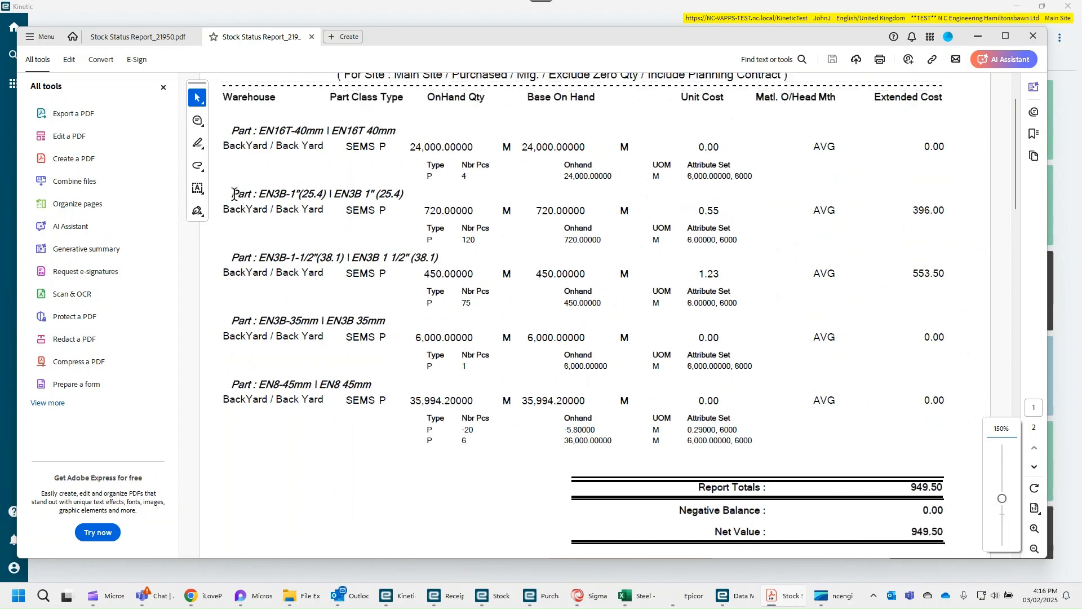
{"action": "left_click_drag", "start_coordinate": [233, 194], "coordinate": [405, 195]}
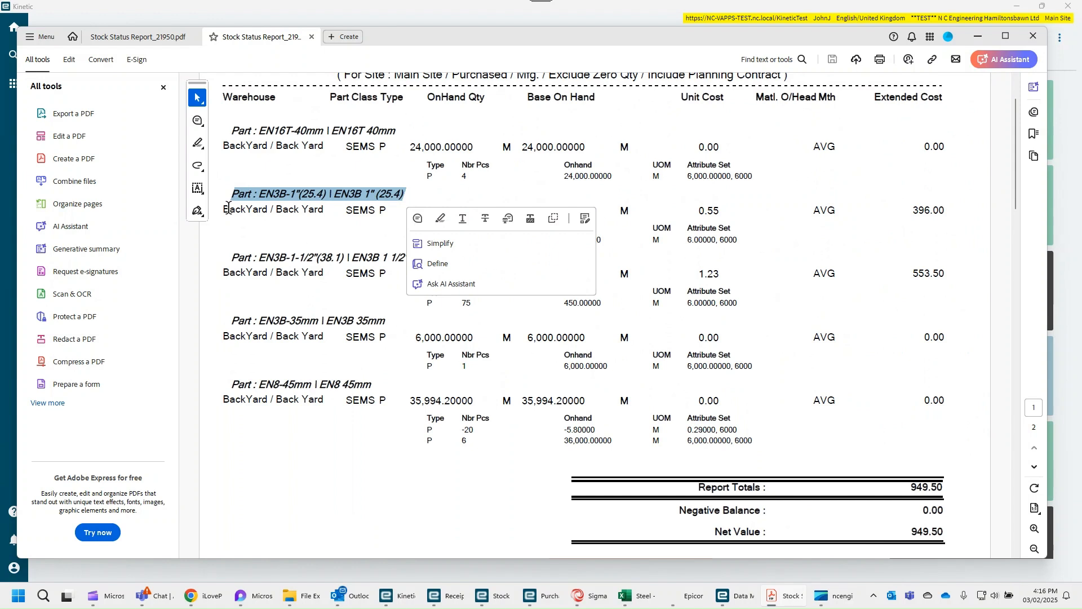
{"action": "left_click_drag", "start_coordinate": [228, 207], "coordinate": [461, 239]}
{"action": "left_click", "coordinate": [403, 326]}
{"action": "left_click_drag", "start_coordinate": [602, 240], "coordinate": [563, 239]}
{"action": "left_click", "coordinate": [773, 389]}
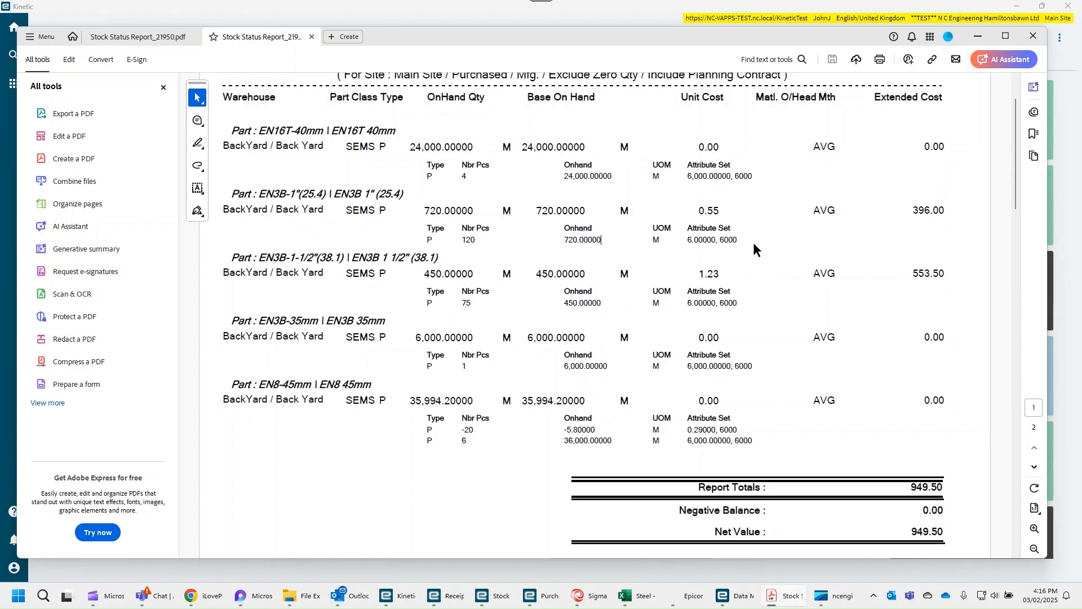
{"action": "left_click_drag", "start_coordinate": [719, 210], "coordinate": [695, 210]}
{"action": "left_click_drag", "start_coordinate": [765, 214], "coordinate": [839, 211]}
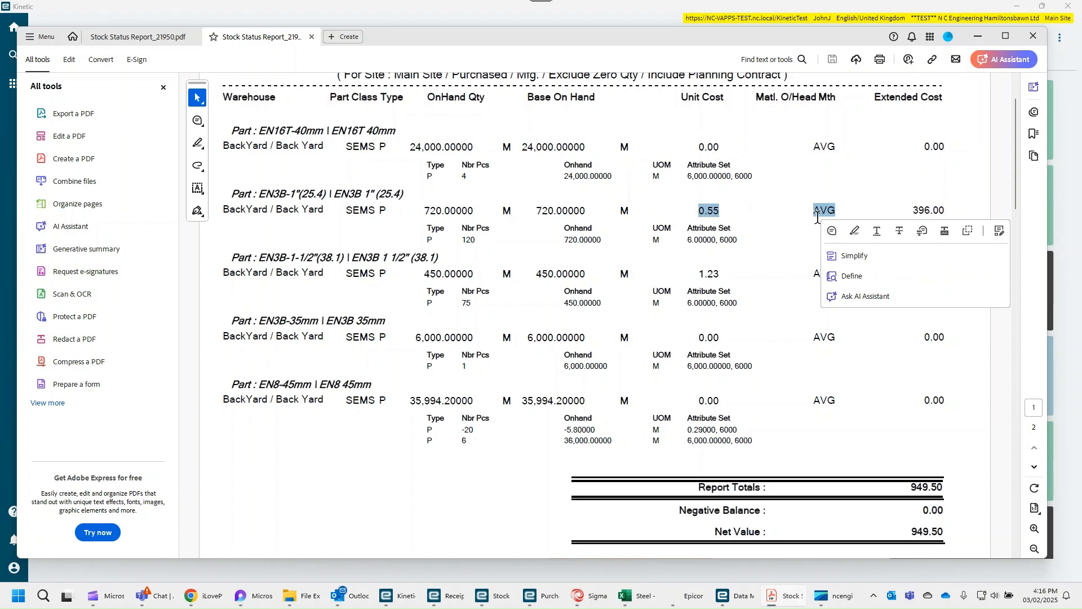
{"action": "mouse_move", "coordinate": [914, 210]}
{"action": "left_mouse_down"}
{"action": "mouse_move", "coordinate": [938, 221]}
{"action": "mouse_move", "coordinate": [907, 210]}
{"action": "left_mouse_up"}
{"action": "left_click", "coordinate": [918, 241]}
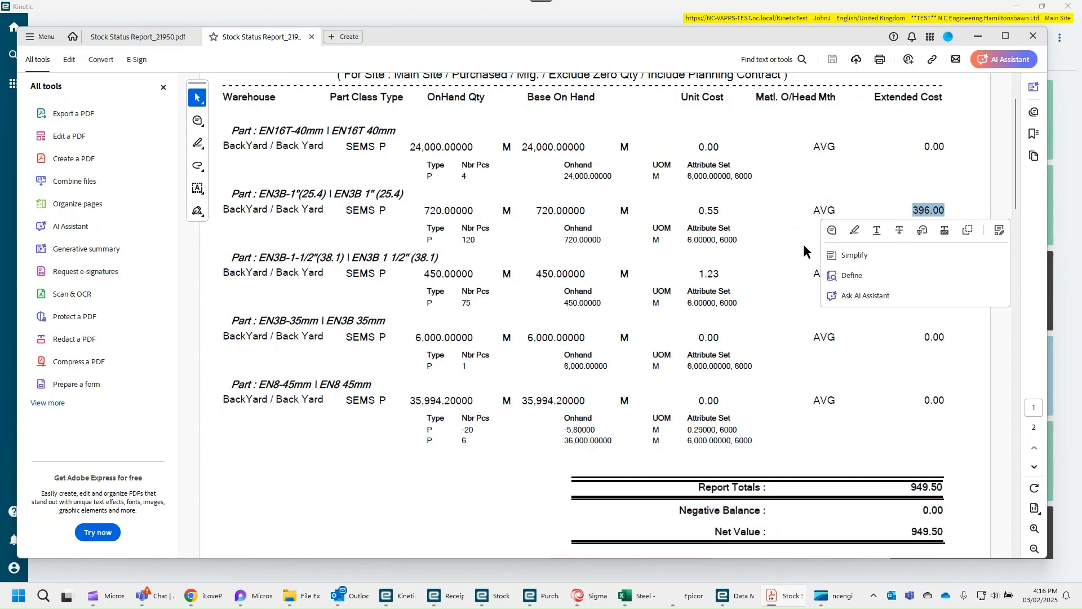
{"action": "left_click", "coordinate": [801, 245]}
- Look through the whole Stock Status Report, comparing the other bar stock entries and the report totals
{"action": "scroll", "coordinate": [750, 244], "scroll_direction": "up", "scroll_amount": 1}
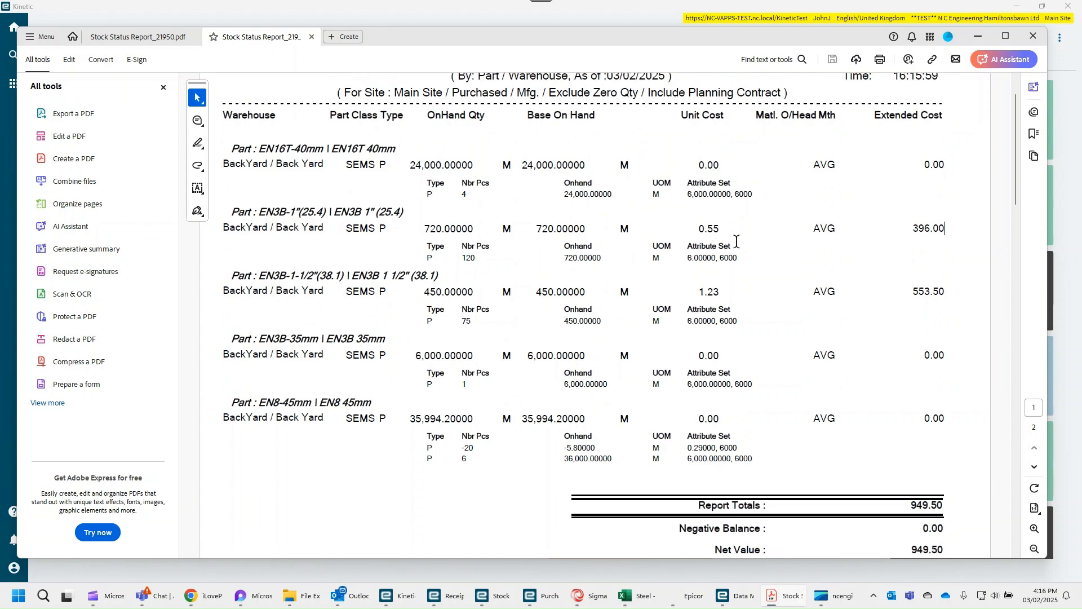
{"action": "scroll", "coordinate": [736, 241], "scroll_direction": "up", "scroll_amount": 3}
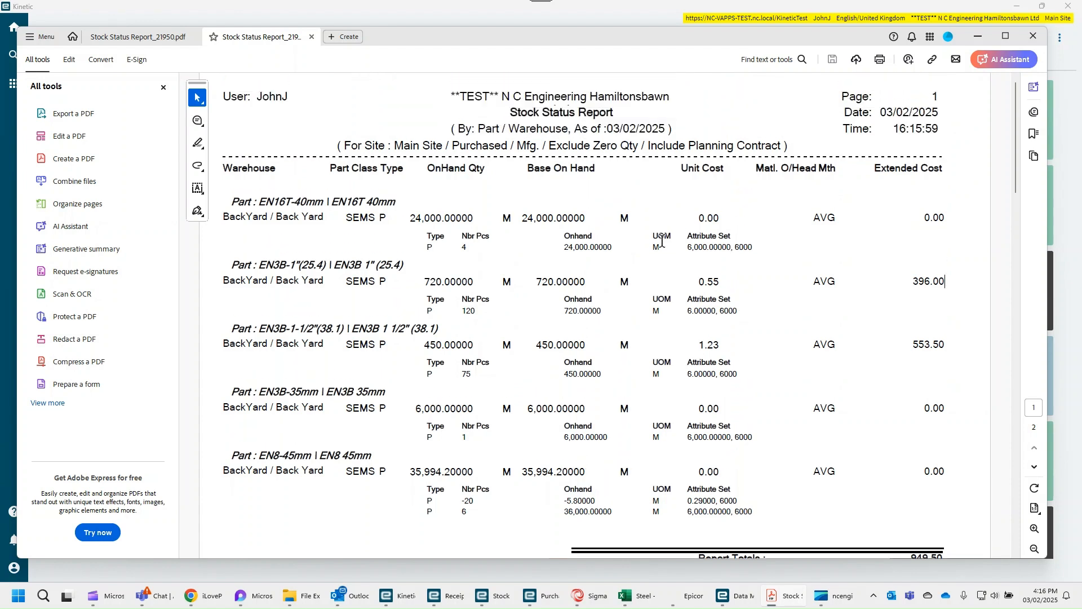
{"action": "scroll", "coordinate": [682, 245], "scroll_direction": "down", "scroll_amount": 9}
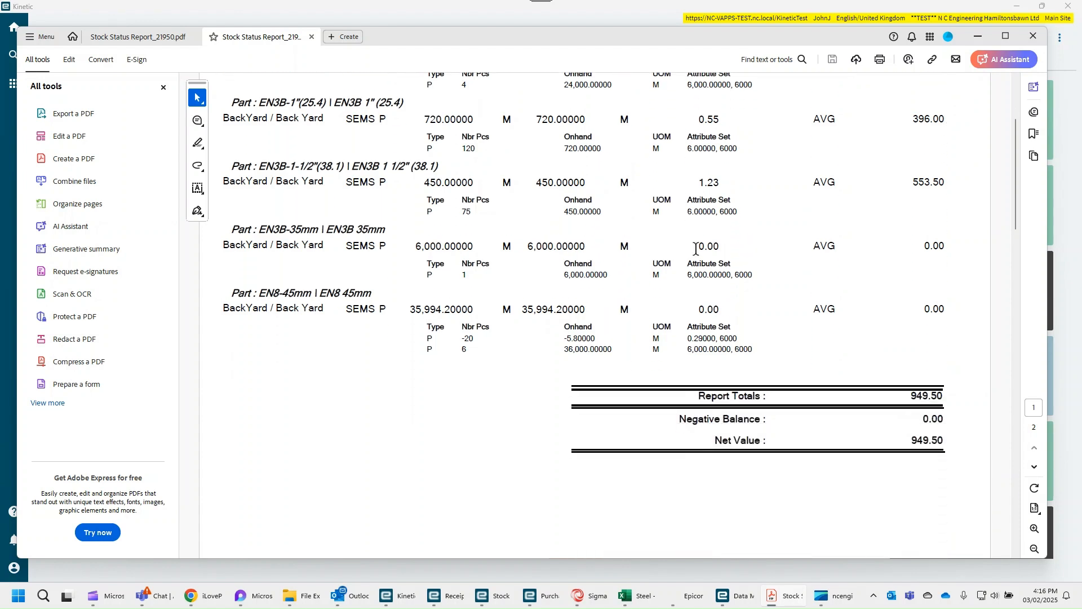
{"action": "scroll", "coordinate": [697, 248], "scroll_direction": "up", "scroll_amount": 9}
{"action": "scroll", "coordinate": [777, 279], "scroll_direction": "down", "scroll_amount": 6}
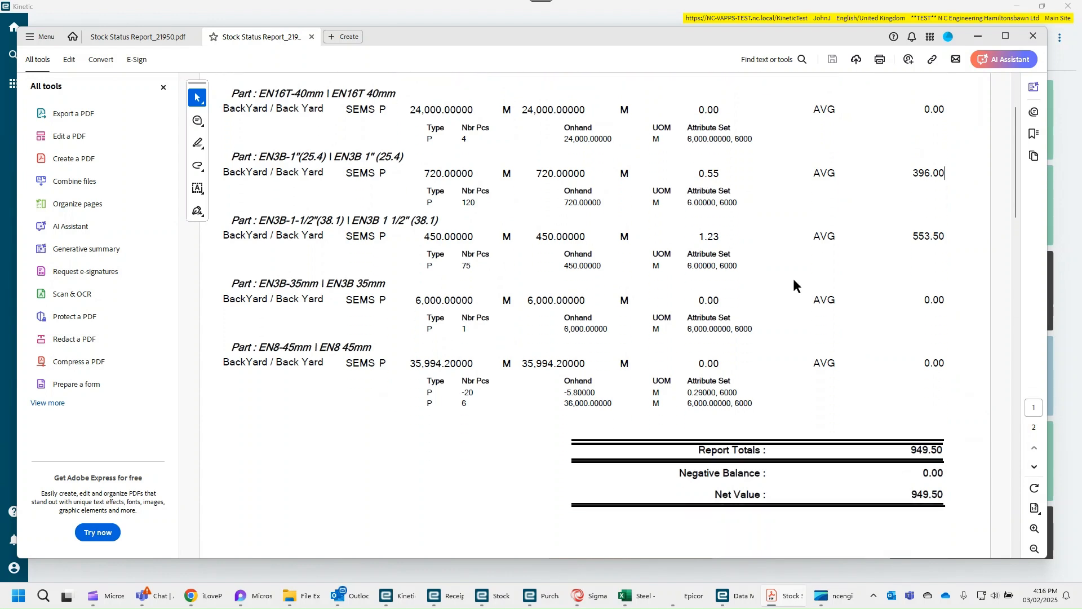
{"action": "scroll", "coordinate": [861, 361], "scroll_direction": "up", "scroll_amount": 7}
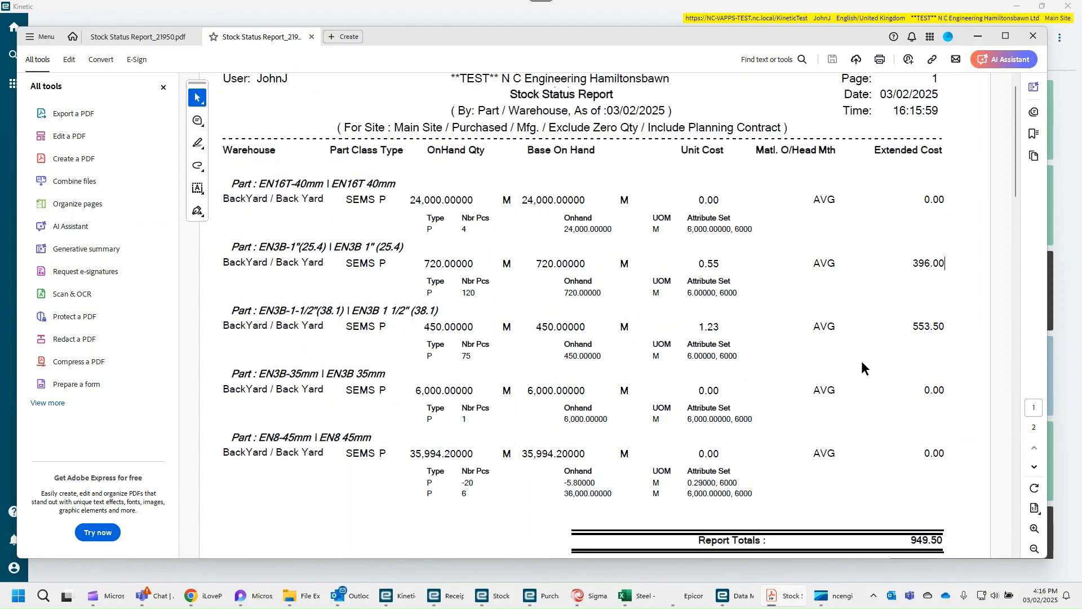
{"action": "scroll", "coordinate": [862, 362], "scroll_direction": "down", "scroll_amount": 5}
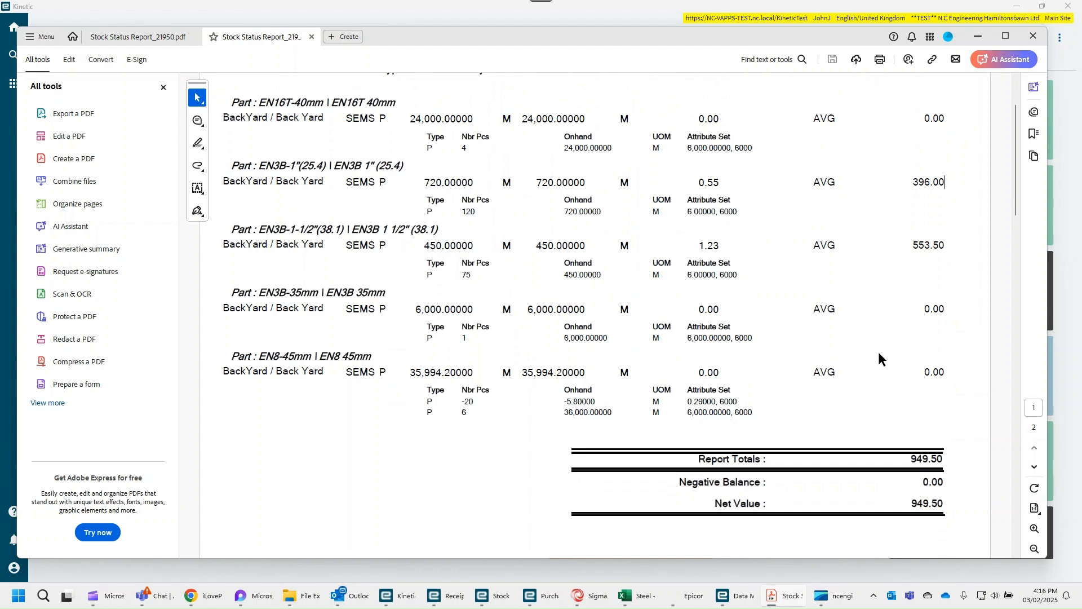
{"action": "scroll", "coordinate": [879, 352], "scroll_direction": "up", "scroll_amount": 6}
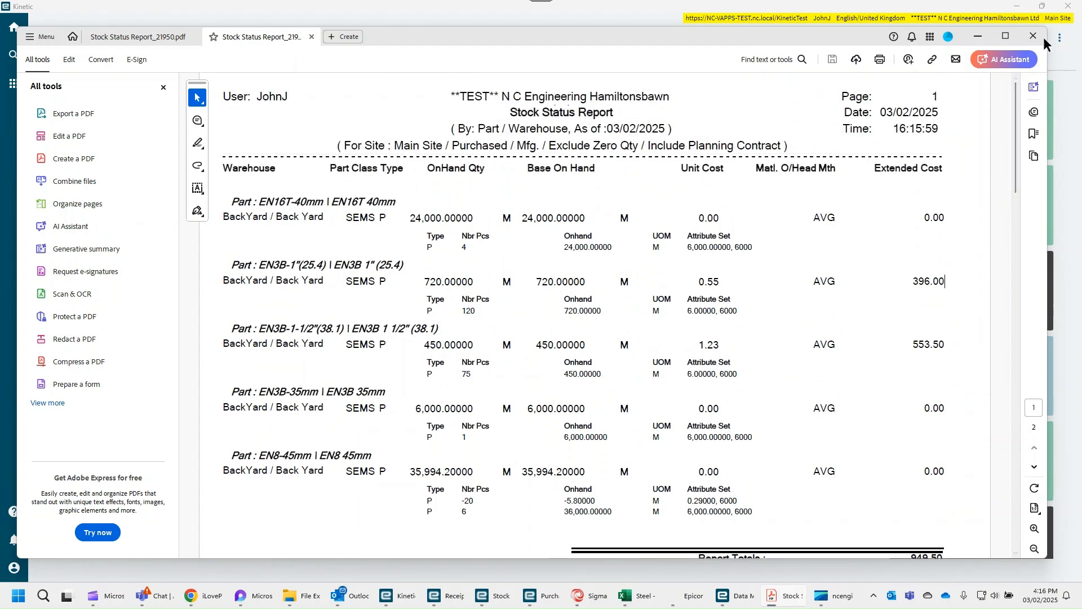